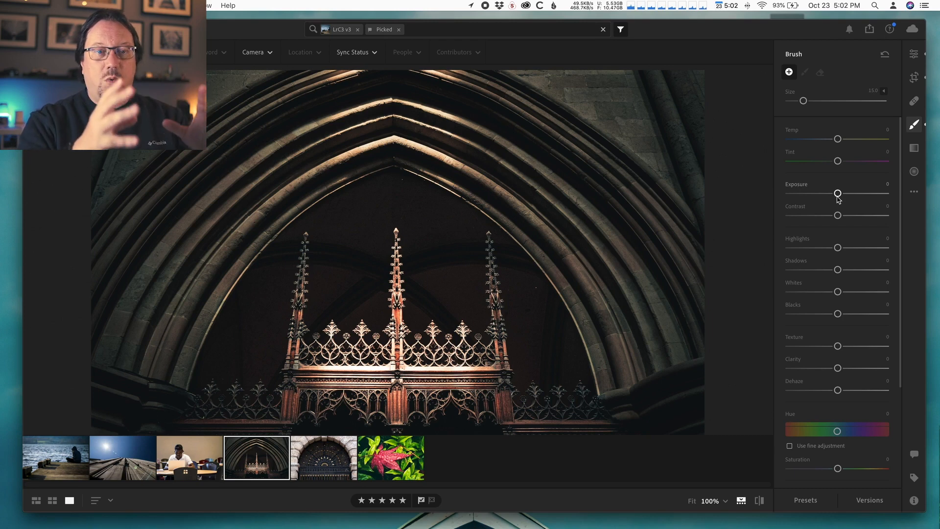
Configure the brush with size 16, feather 49, flow 100 and Auto Mask enabled.
{"action": "scroll", "coordinate": [546, 130], "scroll_direction": "down", "scroll_amount": 1}
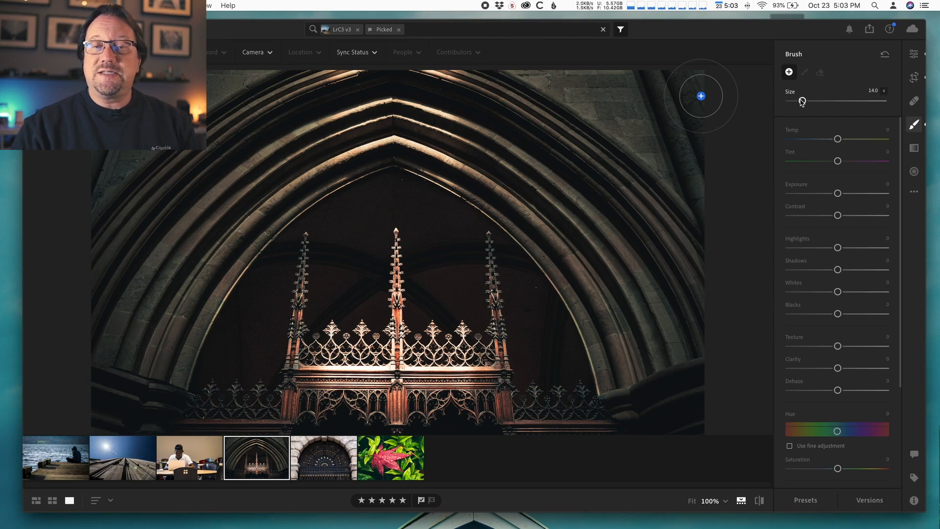
{"action": "left_click", "coordinate": [885, 94]}
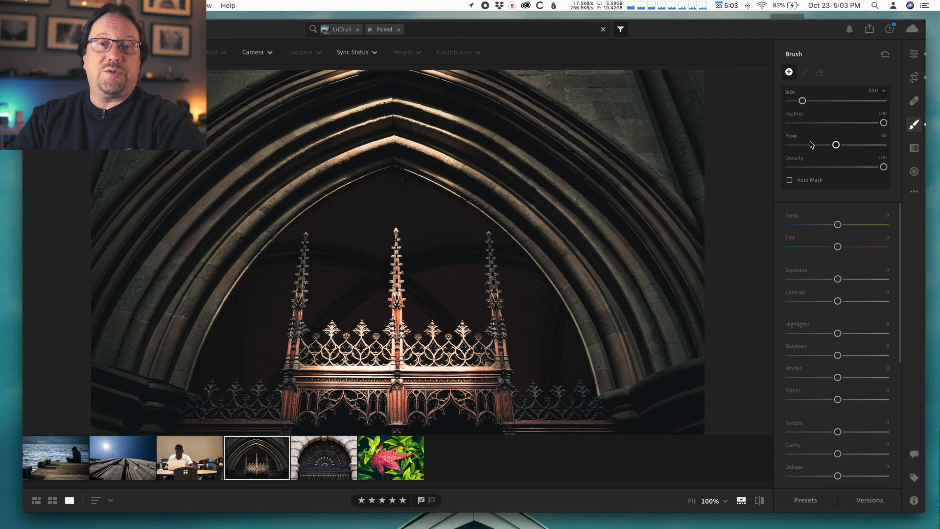
{"action": "key", "text": "bracketright"}
{"action": "key", "text": "bracketright"}
{"action": "key", "text": "bracketright"}
{"action": "key", "text": "bracketright"}
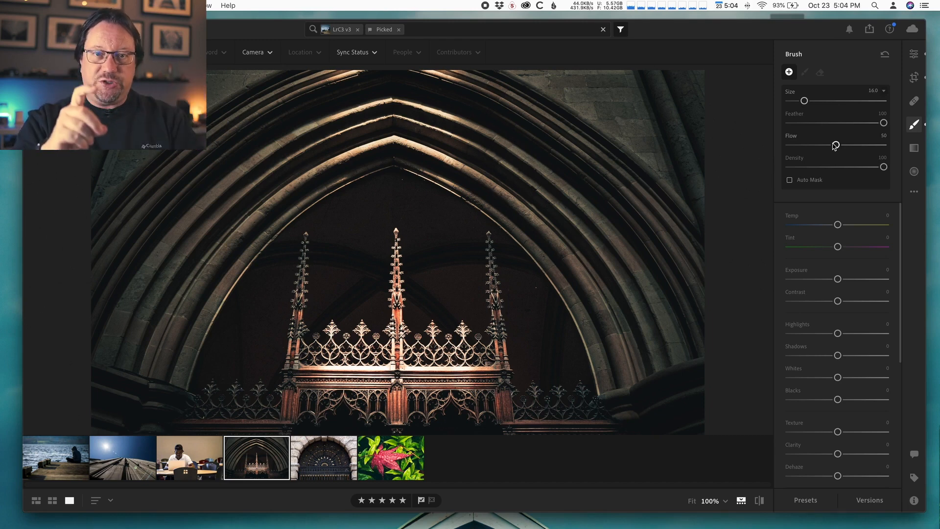
{"action": "left_click_drag", "start_coordinate": [835, 146], "coordinate": [898, 147]}
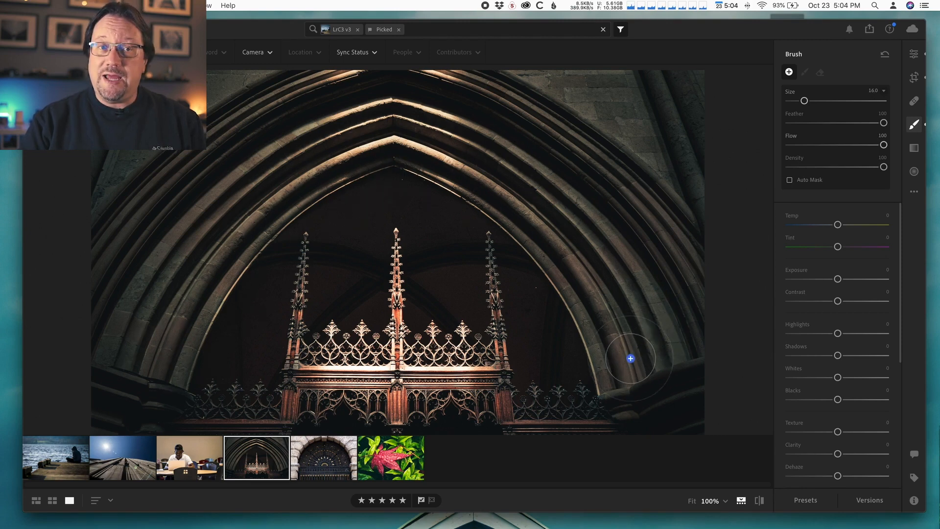
{"action": "left_click", "coordinate": [790, 180]}
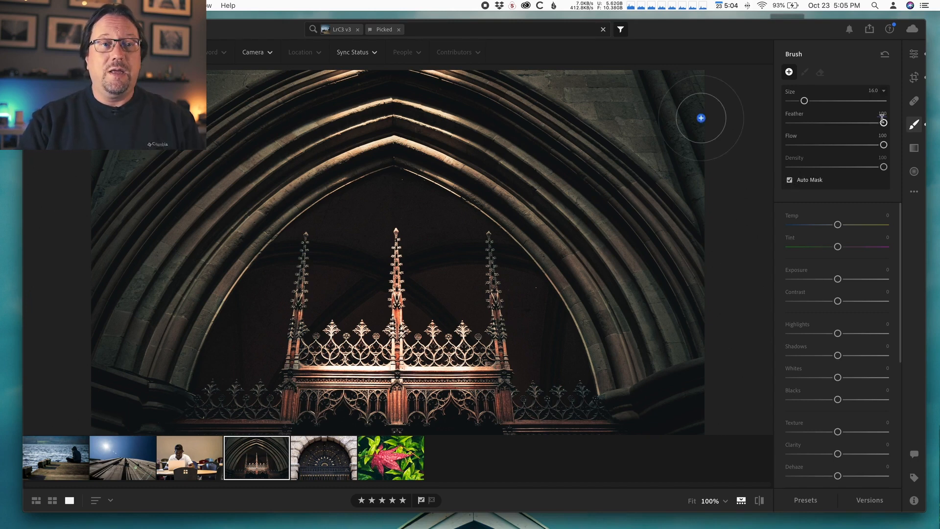
{"action": "left_click_drag", "start_coordinate": [884, 124], "coordinate": [837, 123]}
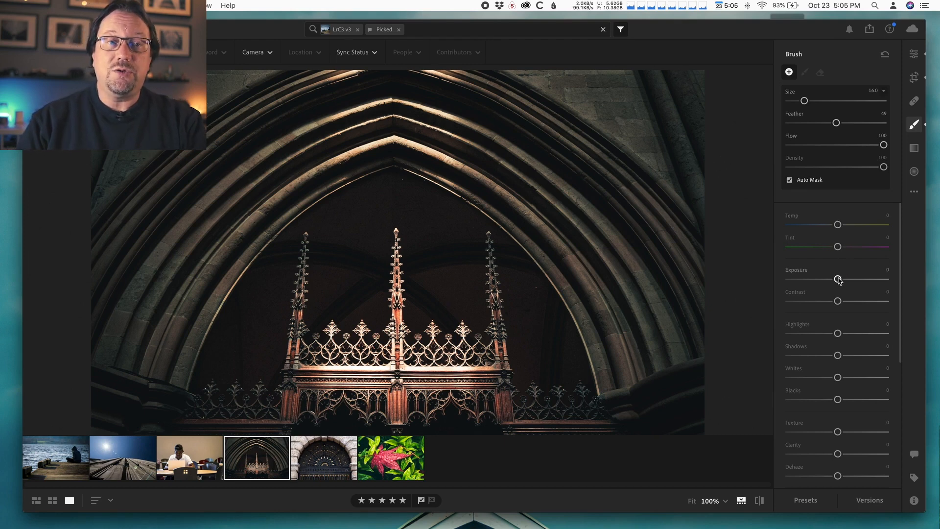
Set the brush's exposure to -1.04 and temp to -10, and paint the stone wall above the arch's right side.
{"action": "left_click_drag", "start_coordinate": [838, 279], "coordinate": [829, 278]}
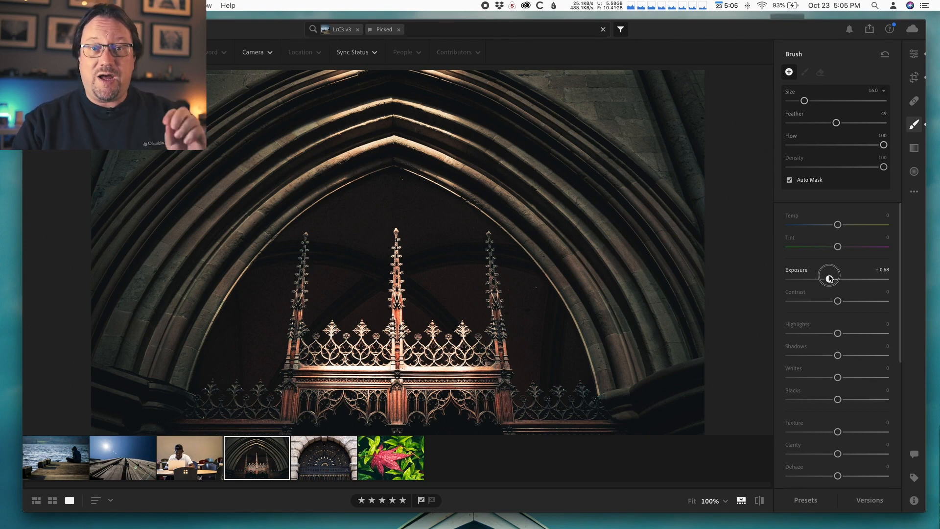
{"action": "left_click_drag", "start_coordinate": [829, 278], "coordinate": [824, 278]}
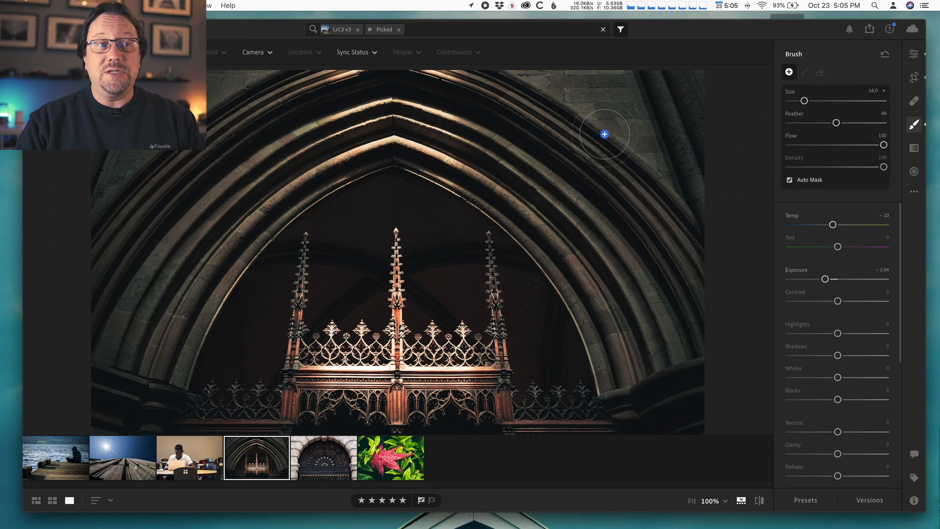
{"action": "mouse_move", "coordinate": [607, 122]}
{"action": "left_mouse_down"}
{"action": "mouse_move", "coordinate": [564, 141]}
{"action": "mouse_move", "coordinate": [635, 156]}
{"action": "mouse_move", "coordinate": [657, 143]}
{"action": "mouse_move", "coordinate": [589, 148]}
{"action": "mouse_move", "coordinate": [602, 119]}
{"action": "left_mouse_up"}
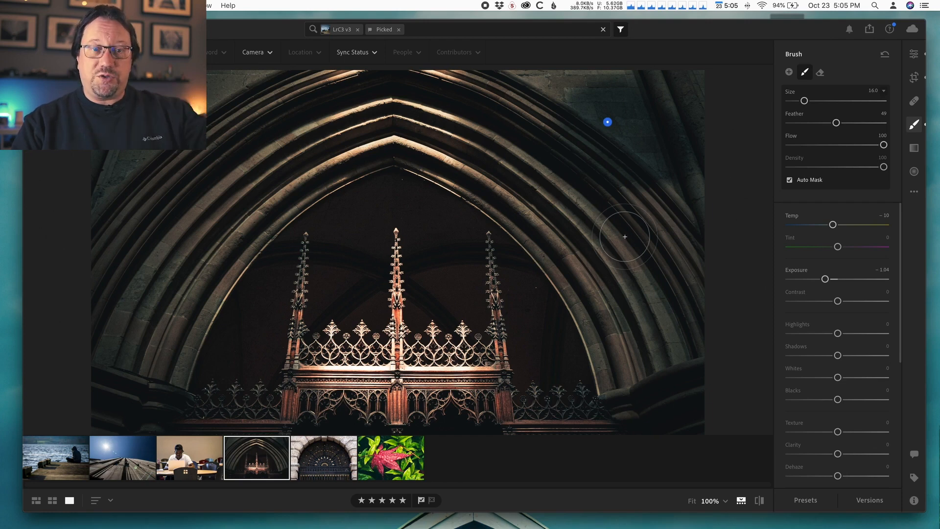
Reduce the brush size to 6 and paint along the lower right inner edge of the stone arch.
{"action": "key", "text": "bracketleft"}
{"action": "key", "text": "bracketleft"}
{"action": "key", "text": "bracketleft"}
{"action": "key", "text": "bracketleft"}
{"action": "key", "text": "bracketleft"}
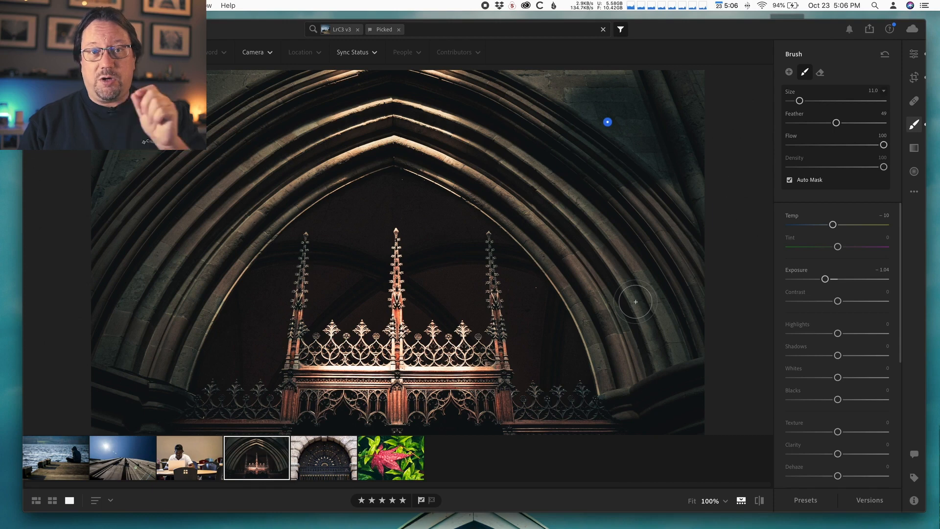
{"action": "key", "text": "bracketleft"}
{"action": "key", "text": "bracketleft"}
{"action": "key", "text": "bracketleft"}
{"action": "key", "text": "bracketleft"}
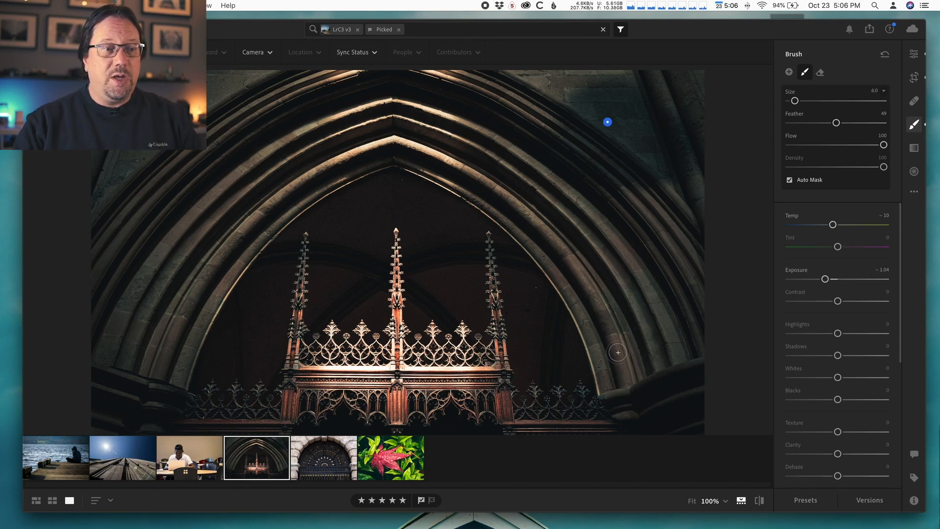
{"action": "mouse_move", "coordinate": [609, 394]}
{"action": "left_mouse_down"}
{"action": "mouse_move", "coordinate": [562, 284]}
{"action": "mouse_move", "coordinate": [583, 304]}
{"action": "mouse_move", "coordinate": [528, 237]}
{"action": "mouse_move", "coordinate": [493, 206]}
{"action": "mouse_move", "coordinate": [403, 163]}
{"action": "mouse_move", "coordinate": [348, 174]}
{"action": "mouse_move", "coordinate": [268, 232]}
{"action": "mouse_move", "coordinate": [195, 329]}
{"action": "mouse_move", "coordinate": [175, 393]}
{"action": "mouse_move", "coordinate": [200, 324]}
{"action": "mouse_move", "coordinate": [254, 249]}
{"action": "mouse_move", "coordinate": [317, 182]}
{"action": "mouse_move", "coordinate": [369, 151]}
{"action": "mouse_move", "coordinate": [474, 166]}
{"action": "mouse_move", "coordinate": [551, 227]}
{"action": "mouse_move", "coordinate": [601, 307]}
{"action": "mouse_move", "coordinate": [625, 398]}
{"action": "mouse_move", "coordinate": [623, 431]}
{"action": "mouse_move", "coordinate": [636, 433]}
{"action": "left_mouse_up"}
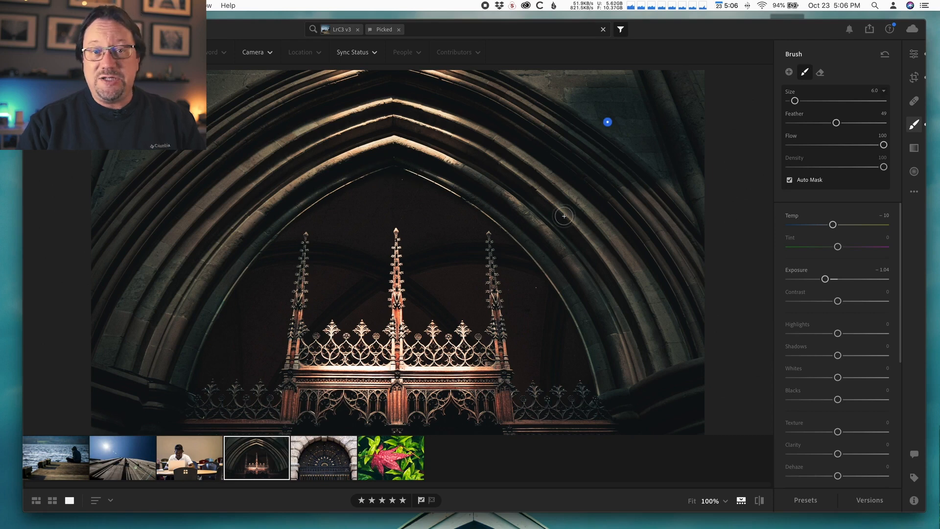
Paint over the remaining arch and surrounding walls with brush size 13 and Auto Mask disabled.
{"action": "scroll", "coordinate": [563, 216], "scroll_direction": "up", "scroll_amount": 5}
{"action": "scroll", "coordinate": [563, 216], "scroll_direction": "up", "scroll_amount": 2}
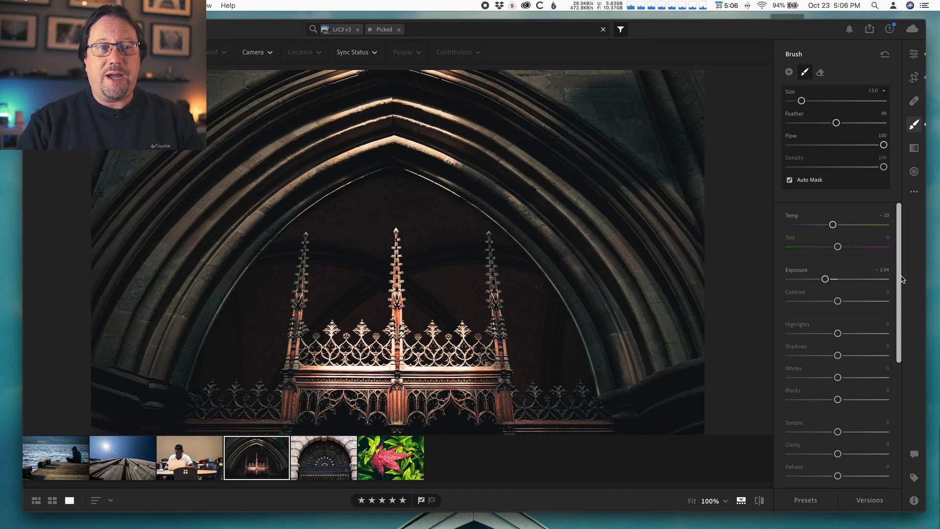
{"action": "left_click", "coordinate": [789, 181]}
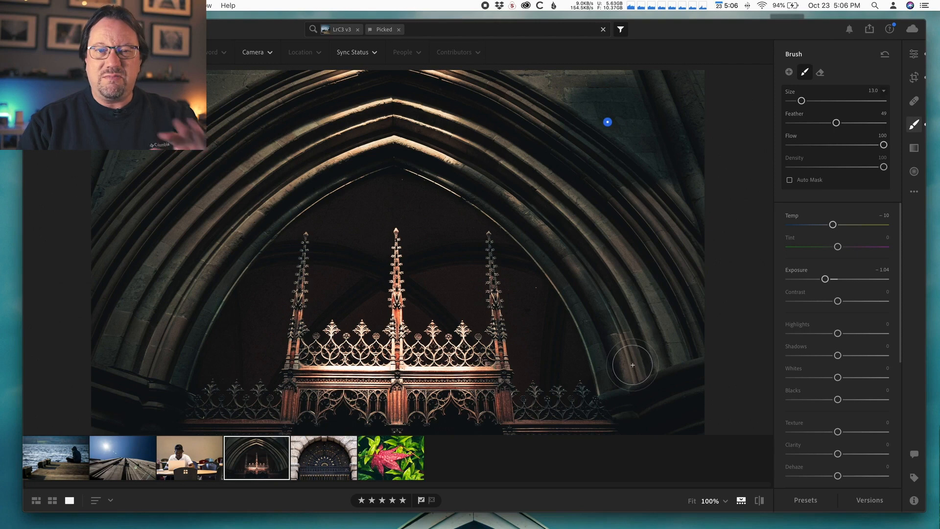
{"action": "mouse_move", "coordinate": [631, 372]}
{"action": "left_mouse_down"}
{"action": "mouse_move", "coordinate": [614, 307]}
{"action": "mouse_move", "coordinate": [572, 244]}
{"action": "mouse_move", "coordinate": [488, 171]}
{"action": "mouse_move", "coordinate": [386, 137]}
{"action": "mouse_move", "coordinate": [304, 157]}
{"action": "mouse_move", "coordinate": [258, 197]}
{"action": "mouse_move", "coordinate": [125, 391]}
{"action": "mouse_move", "coordinate": [112, 449]}
{"action": "mouse_move", "coordinate": [113, 366]}
{"action": "mouse_move", "coordinate": [194, 253]}
{"action": "mouse_move", "coordinate": [316, 156]}
{"action": "mouse_move", "coordinate": [393, 131]}
{"action": "mouse_move", "coordinate": [217, 199]}
{"action": "mouse_move", "coordinate": [84, 307]}
{"action": "mouse_move", "coordinate": [177, 152]}
{"action": "mouse_move", "coordinate": [420, 76]}
{"action": "mouse_move", "coordinate": [137, 152]}
{"action": "mouse_move", "coordinate": [89, 192]}
{"action": "mouse_move", "coordinate": [315, 81]}
{"action": "mouse_move", "coordinate": [437, 61]}
{"action": "mouse_move", "coordinate": [92, 113]}
{"action": "mouse_move", "coordinate": [283, 60]}
{"action": "mouse_move", "coordinate": [287, 75]}
{"action": "mouse_move", "coordinate": [502, 87]}
{"action": "mouse_move", "coordinate": [649, 79]}
{"action": "mouse_move", "coordinate": [712, 138]}
{"action": "mouse_move", "coordinate": [654, 171]}
{"action": "mouse_move", "coordinate": [644, 227]}
{"action": "mouse_move", "coordinate": [654, 260]}
{"action": "mouse_move", "coordinate": [669, 273]}
{"action": "mouse_move", "coordinate": [682, 378]}
{"action": "mouse_move", "coordinate": [703, 384]}
{"action": "mouse_move", "coordinate": [701, 371]}
{"action": "mouse_move", "coordinate": [688, 410]}
{"action": "mouse_move", "coordinate": [654, 435]}
{"action": "mouse_move", "coordinate": [625, 257]}
{"action": "mouse_move", "coordinate": [599, 213]}
{"action": "mouse_move", "coordinate": [535, 159]}
{"action": "mouse_move", "coordinate": [477, 122]}
{"action": "mouse_move", "coordinate": [638, 271]}
{"action": "mouse_move", "coordinate": [582, 210]}
{"action": "mouse_move", "coordinate": [414, 111]}
{"action": "mouse_move", "coordinate": [308, 102]}
{"action": "mouse_move", "coordinate": [256, 117]}
{"action": "mouse_move", "coordinate": [397, 78]}
{"action": "mouse_move", "coordinate": [550, 109]}
{"action": "mouse_move", "coordinate": [283, 75]}
{"action": "mouse_move", "coordinate": [590, 106]}
{"action": "mouse_move", "coordinate": [621, 124]}
{"action": "left_mouse_up"}
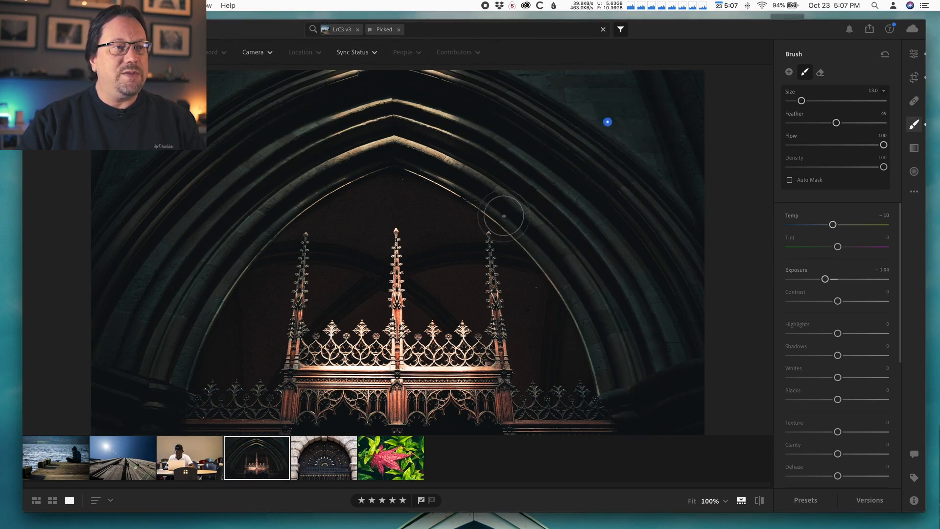
Paint the arch's thin inner edge with the brush size reduced to 6.
{"action": "key", "text": "bracketleft"}
{"action": "key", "text": "bracketleft"}
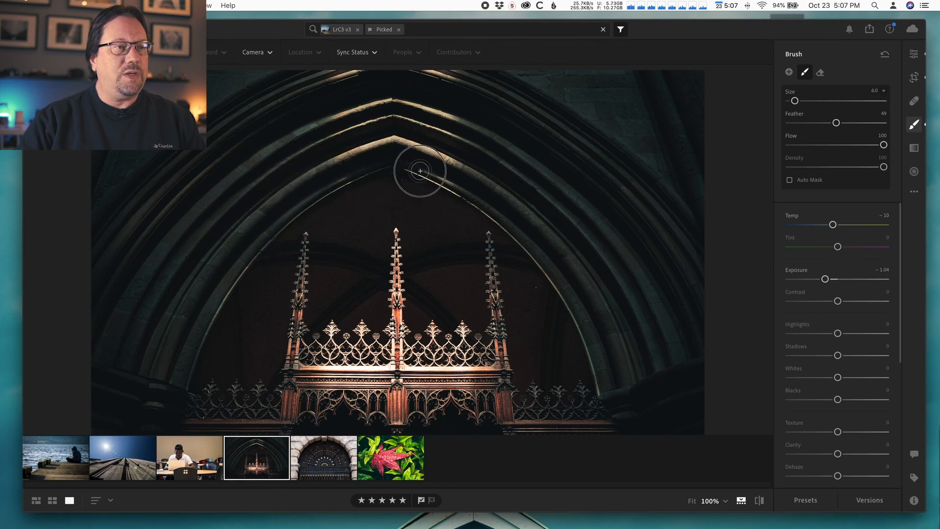
{"action": "left_click_drag", "start_coordinate": [531, 235], "coordinate": [588, 300]}
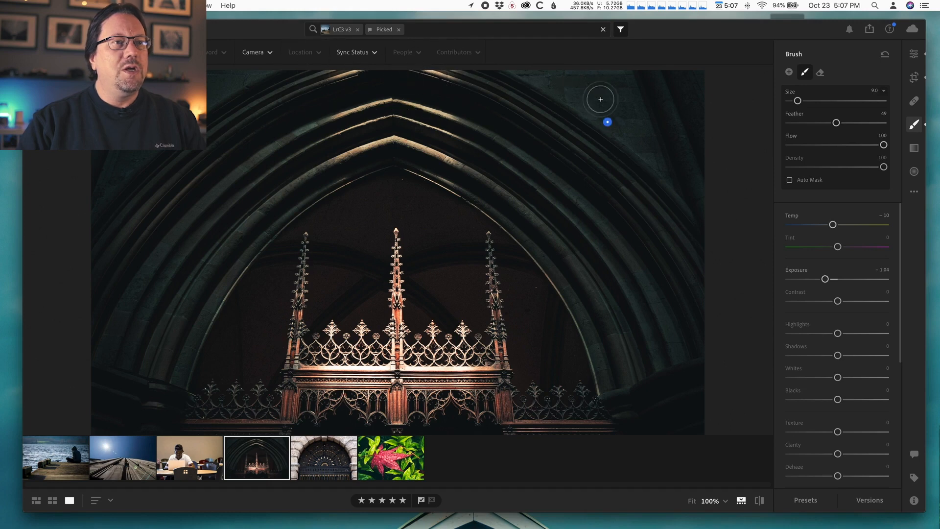
Check the brush's coverage of the arch with the red mask overlay, and hide the overlay again.
{"action": "mouse_move", "coordinate": [608, 121]}
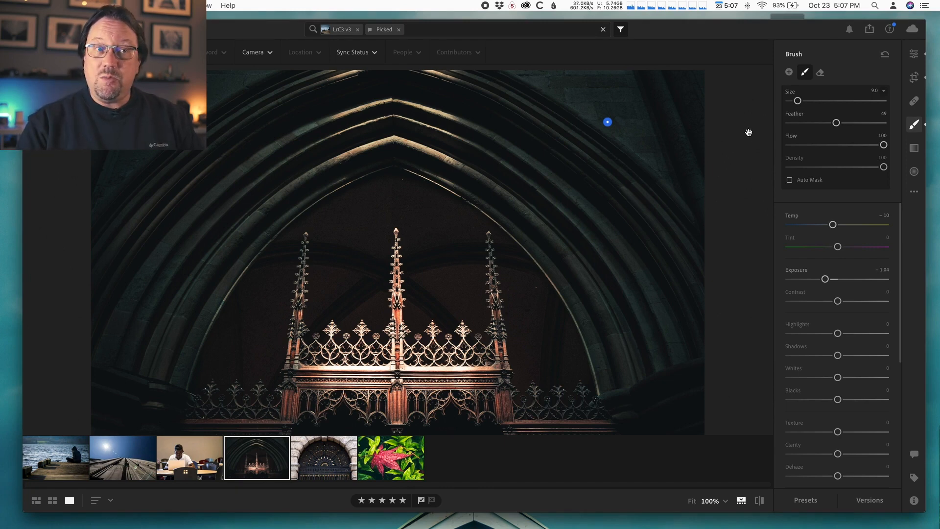
{"action": "key", "text": "o"}
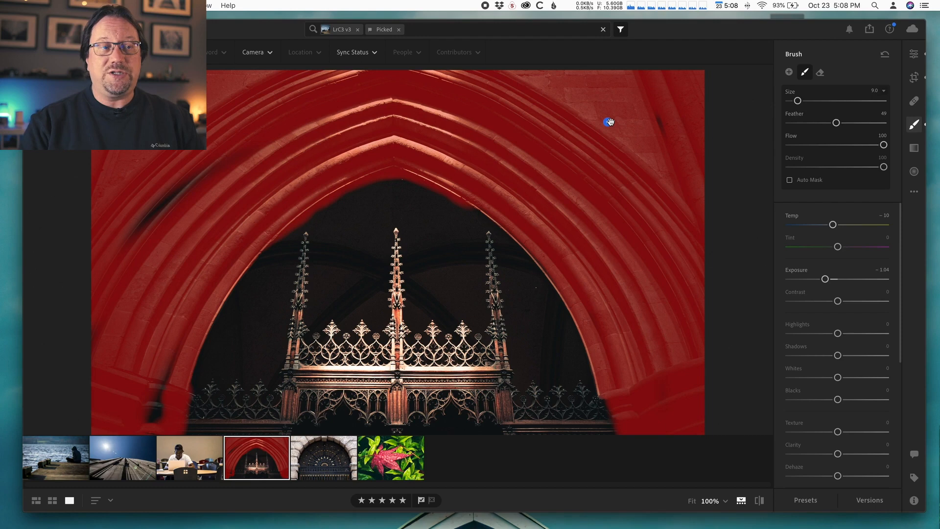
{"action": "key", "text": "o"}
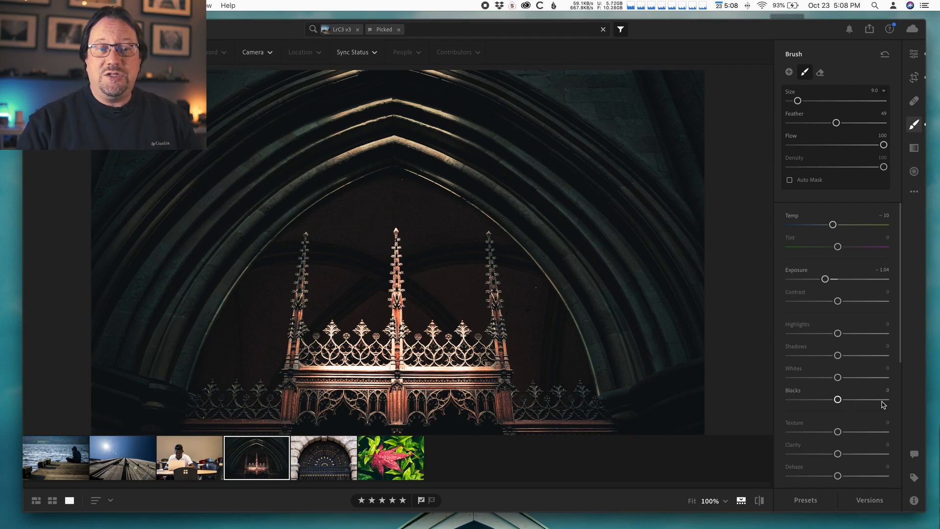
Set the painted area's texture to -10, clarity to -9 and exposure to -0.60.
{"action": "left_click_drag", "start_coordinate": [899, 354], "coordinate": [900, 382]}
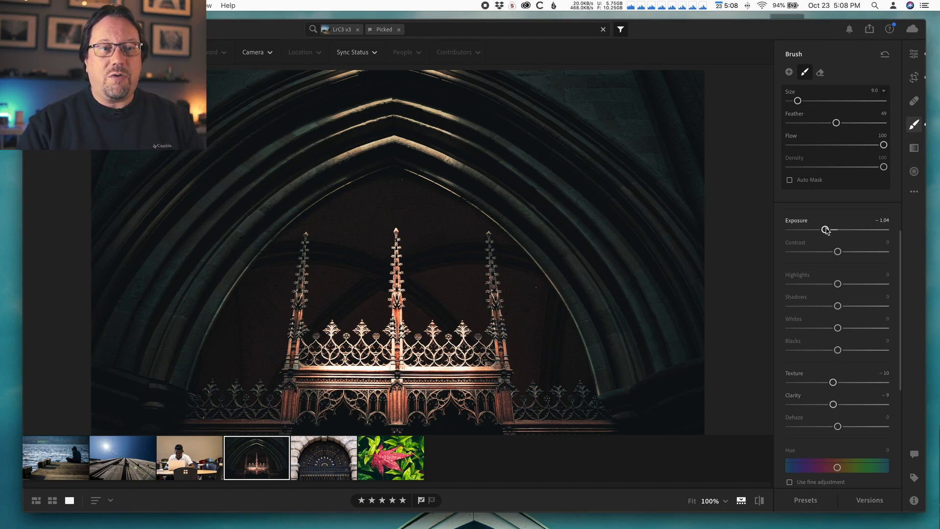
{"action": "left_click_drag", "start_coordinate": [807, 232], "coordinate": [736, 237]}
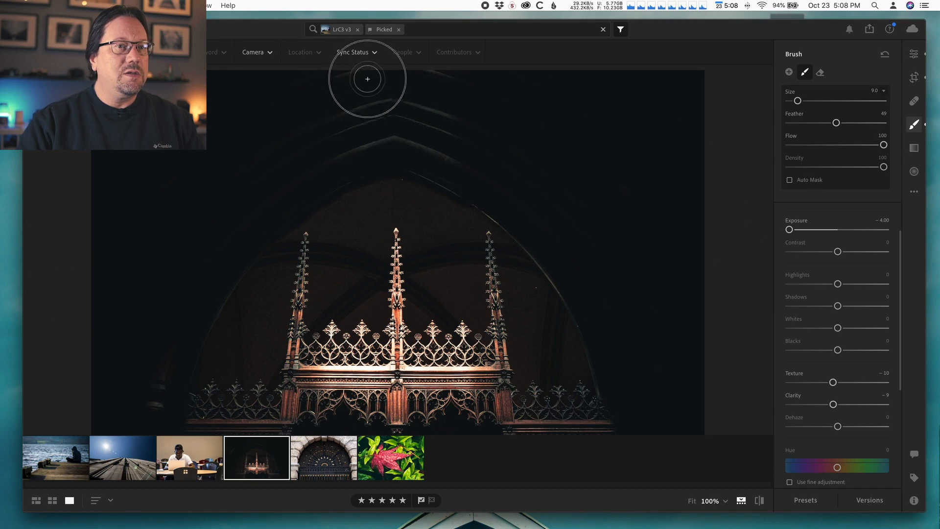
{"action": "left_click_drag", "start_coordinate": [794, 233], "coordinate": [828, 236]}
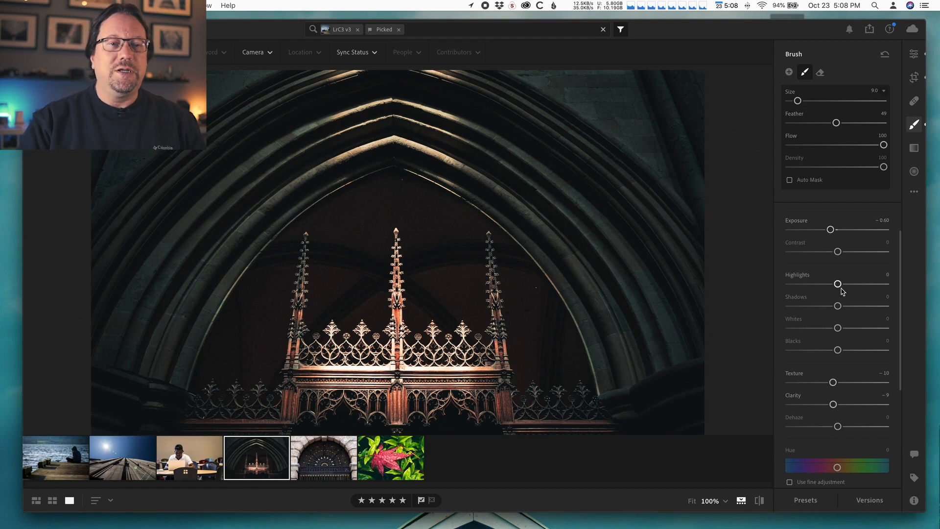
Set the painted area's highlights to -43, shadows to +50, whites to -27 and blacks to -5.
{"action": "left_click_drag", "start_coordinate": [839, 288], "coordinate": [835, 289]}
{"action": "left_click_drag", "start_coordinate": [826, 328], "coordinate": [825, 328]}
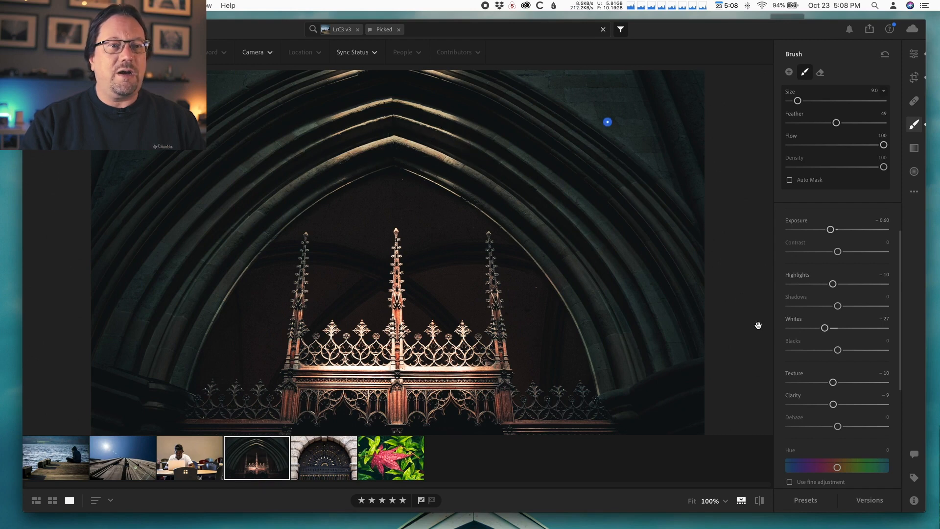
{"action": "left_click_drag", "start_coordinate": [833, 285], "coordinate": [820, 284]}
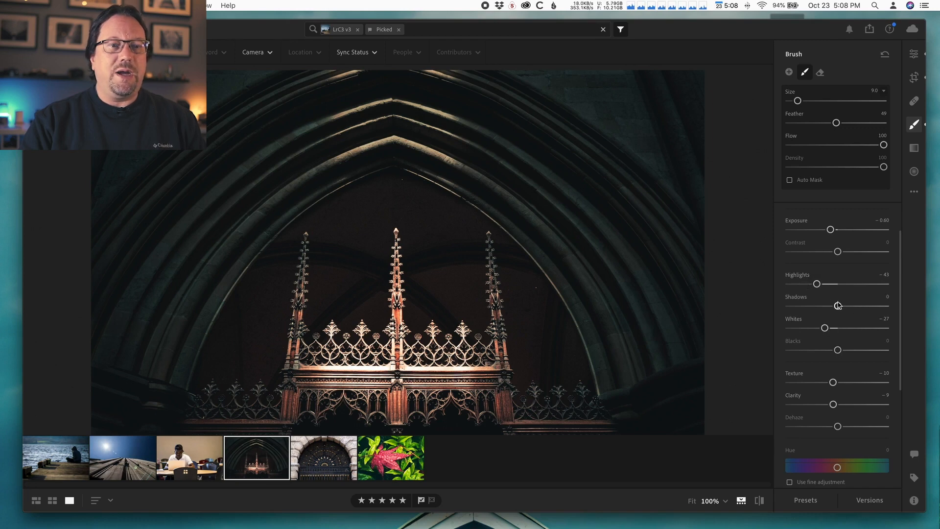
{"action": "left_click_drag", "start_coordinate": [838, 306], "coordinate": [862, 311]}
{"action": "left_click_drag", "start_coordinate": [837, 350], "coordinate": [836, 353]}
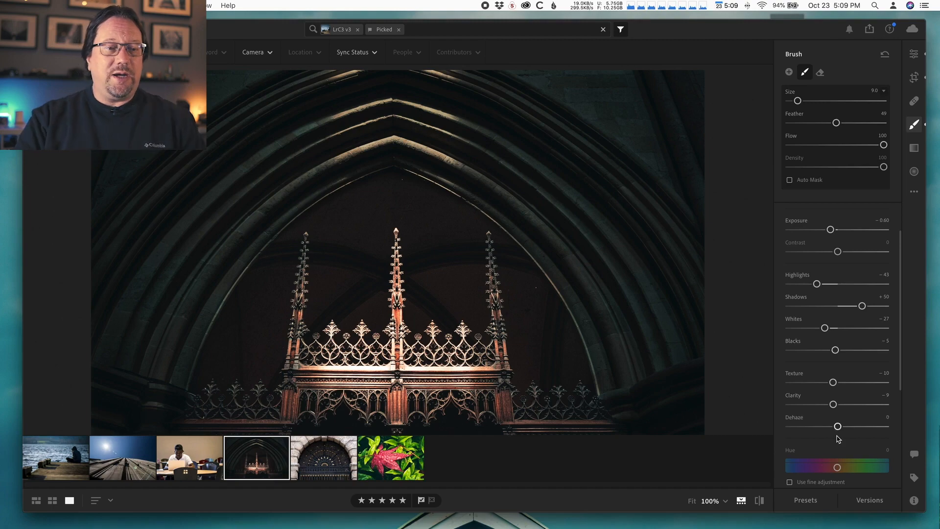
Compare the edited arch photo with its original version twice, ending on the edited view.
{"action": "left_click", "coordinate": [761, 500]}
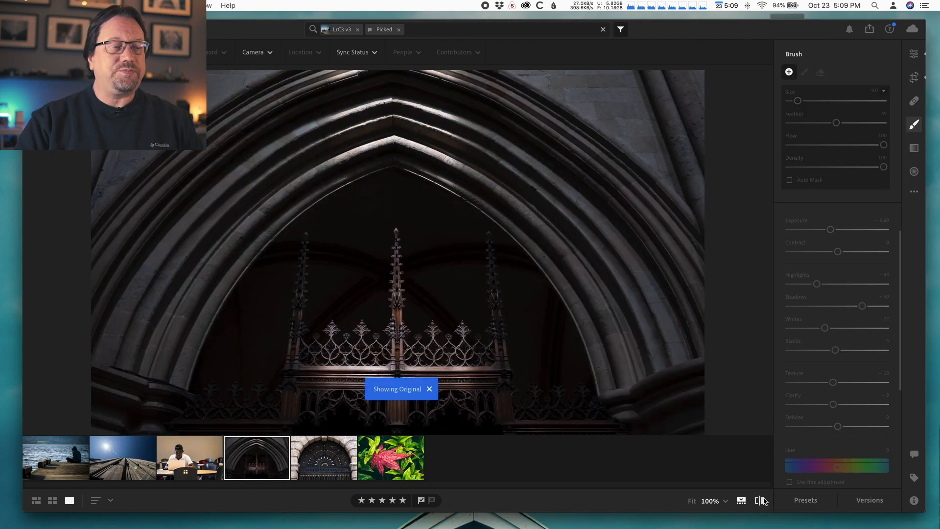
{"action": "left_click", "coordinate": [762, 499]}
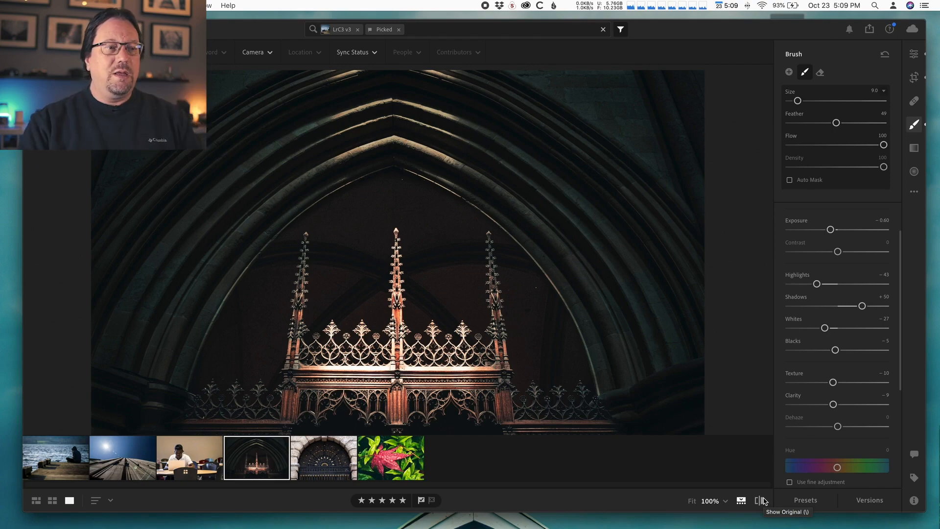
{"action": "left_click", "coordinate": [762, 500]}
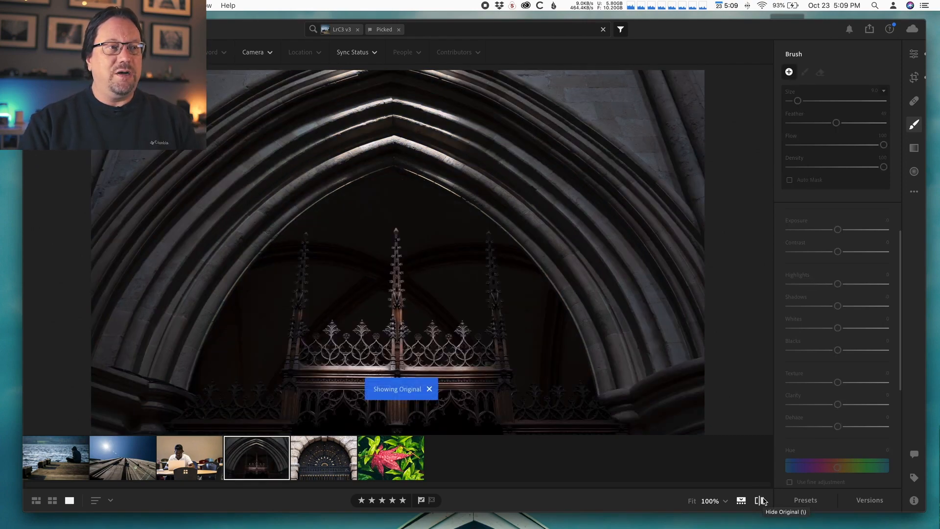
{"action": "left_click", "coordinate": [762, 500]}
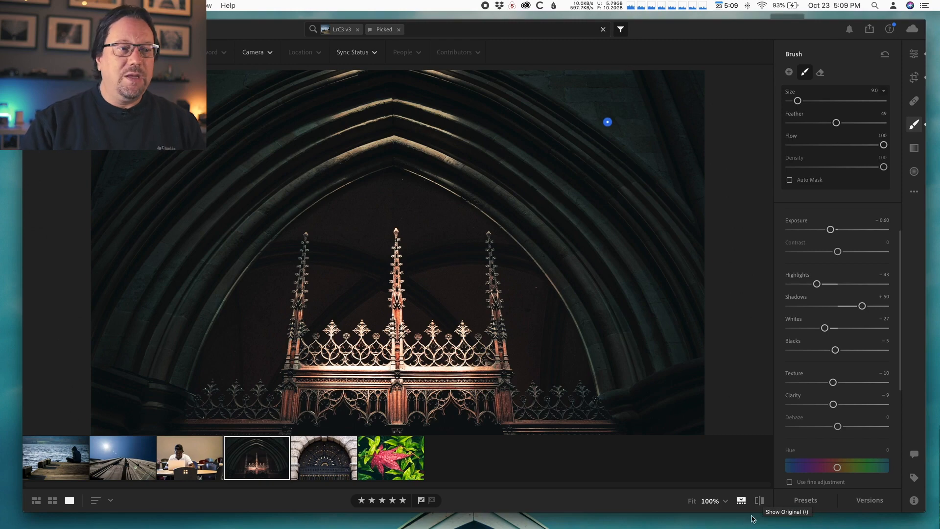
On the iron gate photo, paint the stone arch's inner edge with Auto Mask enabled, brush size 6 and exposure -2.20.
{"action": "left_click", "coordinate": [316, 467]}
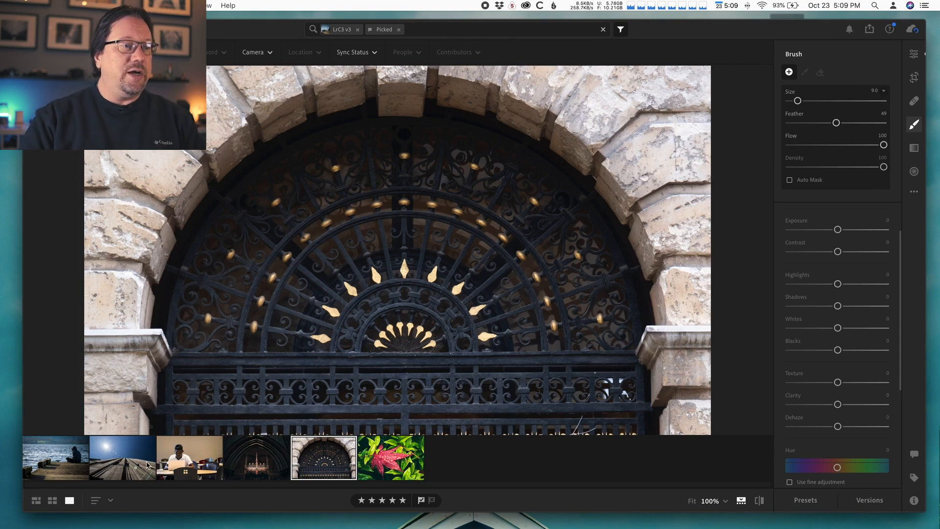
{"action": "left_click", "coordinate": [370, 261]}
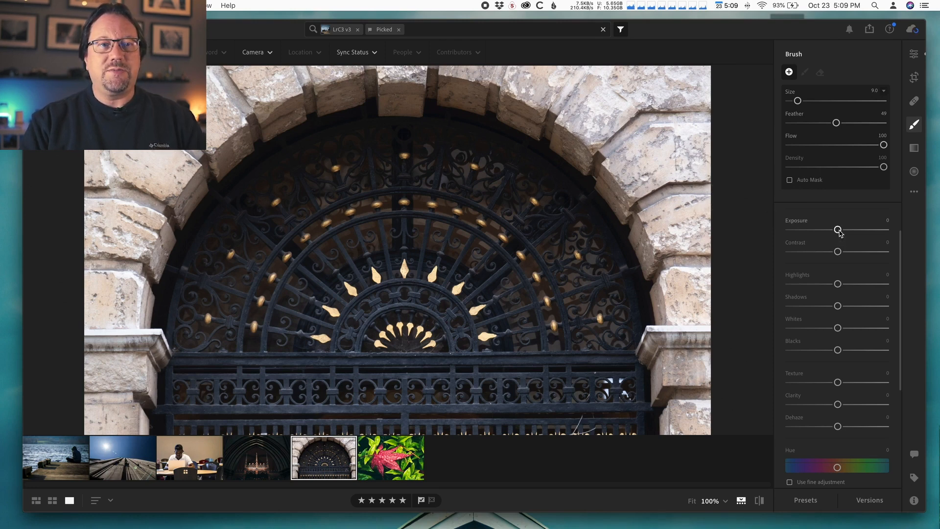
{"action": "left_click_drag", "start_coordinate": [838, 230], "coordinate": [825, 230]}
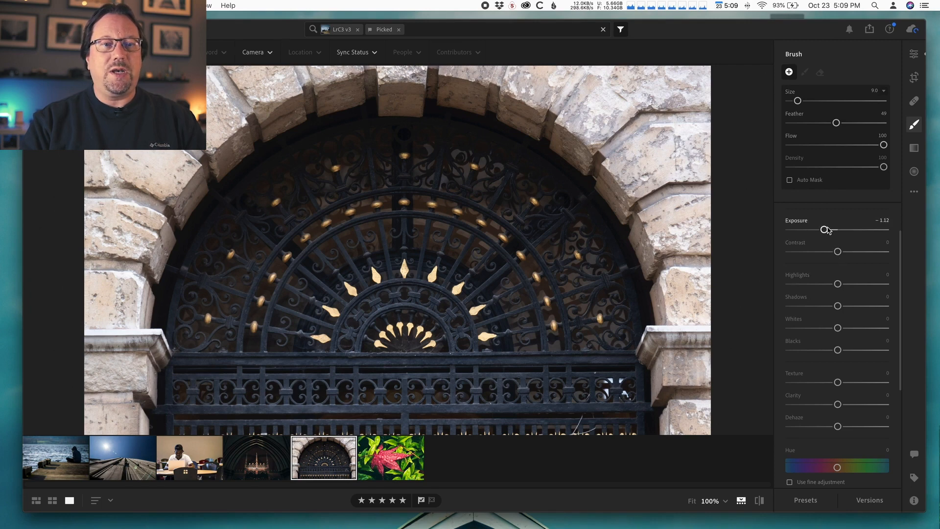
{"action": "left_click_drag", "start_coordinate": [824, 230], "coordinate": [810, 230]}
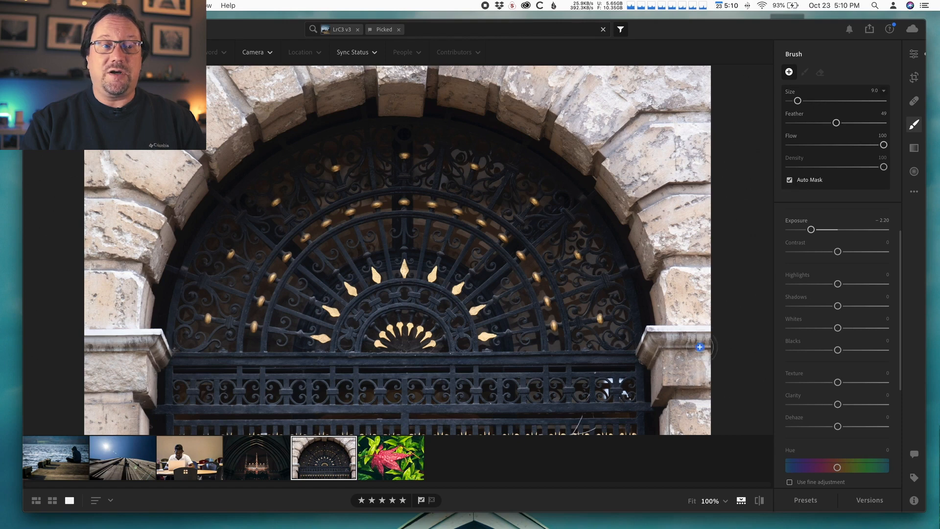
{"action": "mouse_move", "coordinate": [660, 392]}
{"action": "left_mouse_down"}
{"action": "mouse_move", "coordinate": [668, 432]}
{"action": "mouse_move", "coordinate": [664, 383]}
{"action": "mouse_move", "coordinate": [643, 355]}
{"action": "mouse_move", "coordinate": [652, 353]}
{"action": "mouse_move", "coordinate": [647, 334]}
{"action": "mouse_move", "coordinate": [674, 316]}
{"action": "mouse_move", "coordinate": [661, 294]}
{"action": "mouse_move", "coordinate": [663, 316]}
{"action": "mouse_move", "coordinate": [645, 249]}
{"action": "mouse_move", "coordinate": [596, 177]}
{"action": "mouse_move", "coordinate": [471, 103]}
{"action": "mouse_move", "coordinate": [378, 110]}
{"action": "mouse_move", "coordinate": [327, 101]}
{"action": "mouse_move", "coordinate": [300, 112]}
{"action": "mouse_move", "coordinate": [334, 99]}
{"action": "mouse_move", "coordinate": [267, 123]}
{"action": "mouse_move", "coordinate": [290, 121]}
{"action": "mouse_move", "coordinate": [256, 137]}
{"action": "mouse_move", "coordinate": [168, 227]}
{"action": "mouse_move", "coordinate": [155, 257]}
{"action": "mouse_move", "coordinate": [179, 214]}
{"action": "mouse_move", "coordinate": [134, 298]}
{"action": "mouse_move", "coordinate": [153, 260]}
{"action": "mouse_move", "coordinate": [137, 313]}
{"action": "mouse_move", "coordinate": [156, 328]}
{"action": "mouse_move", "coordinate": [147, 408]}
{"action": "mouse_move", "coordinate": [140, 431]}
{"action": "mouse_move", "coordinate": [124, 401]}
{"action": "mouse_move", "coordinate": [123, 433]}
{"action": "left_mouse_up"}
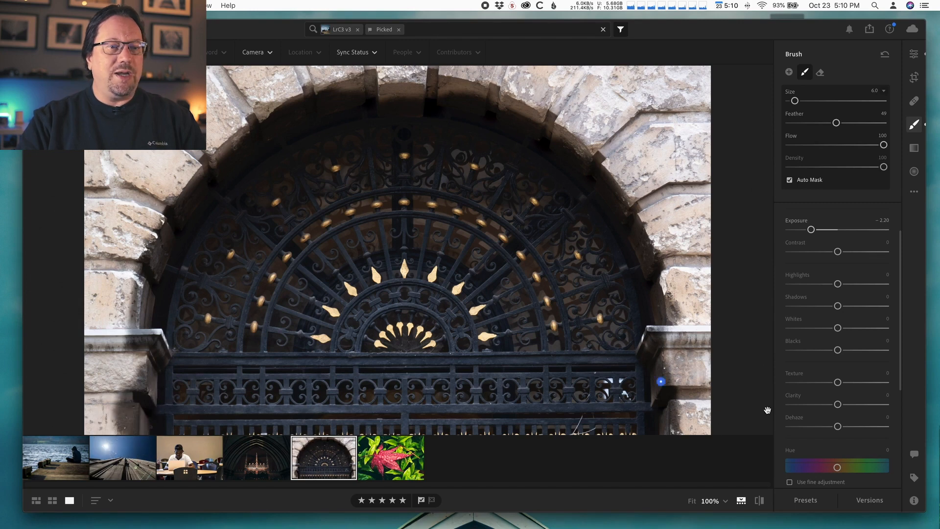
Turn off Auto Mask, enlarge the brush to size 11 and paint the stones along the arch's right side.
{"action": "left_click", "coordinate": [789, 182]}
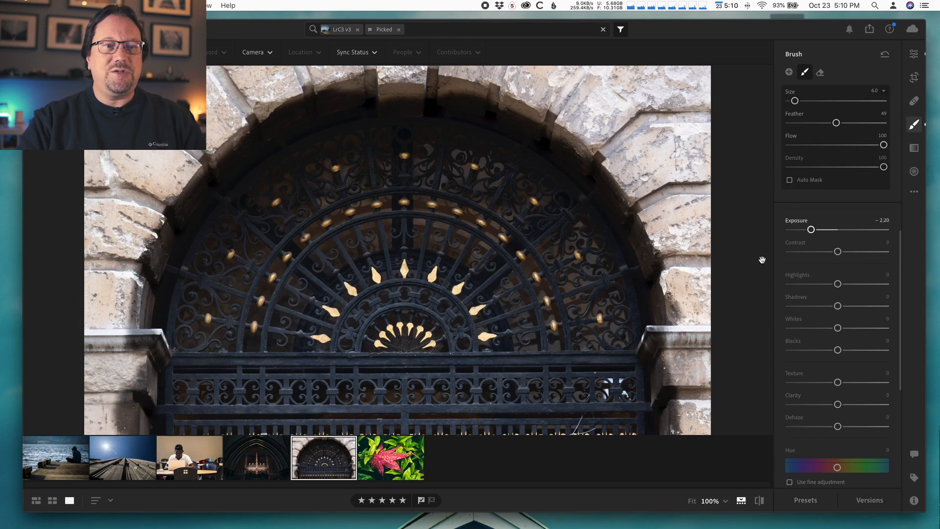
{"action": "key", "text": "bracketright"}
{"action": "key", "text": "bracketright"}
{"action": "key", "text": "bracketright"}
{"action": "key", "text": "bracketright"}
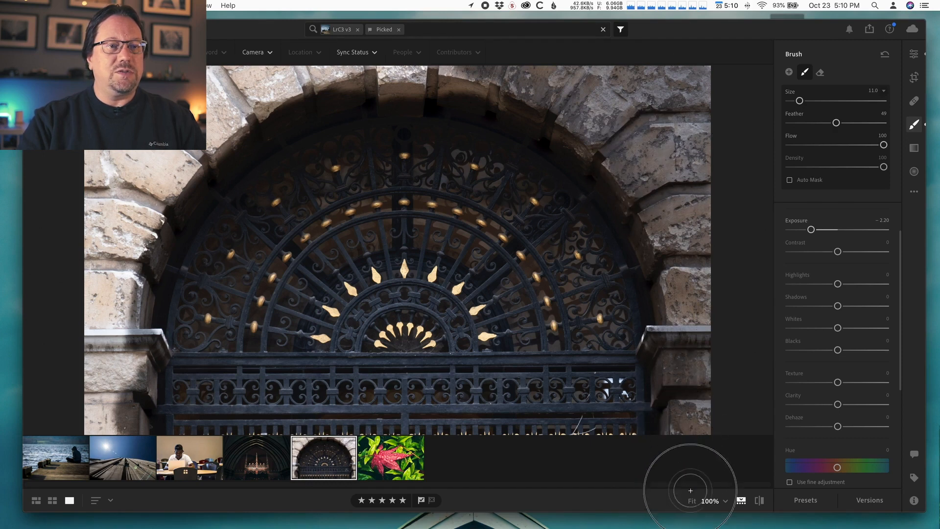
Set exposure to -3.20 and paint the arch's remaining top and left stones, reducing the brush to size 7 for the pillar.
{"action": "left_click_drag", "start_coordinate": [813, 231], "coordinate": [801, 230]}
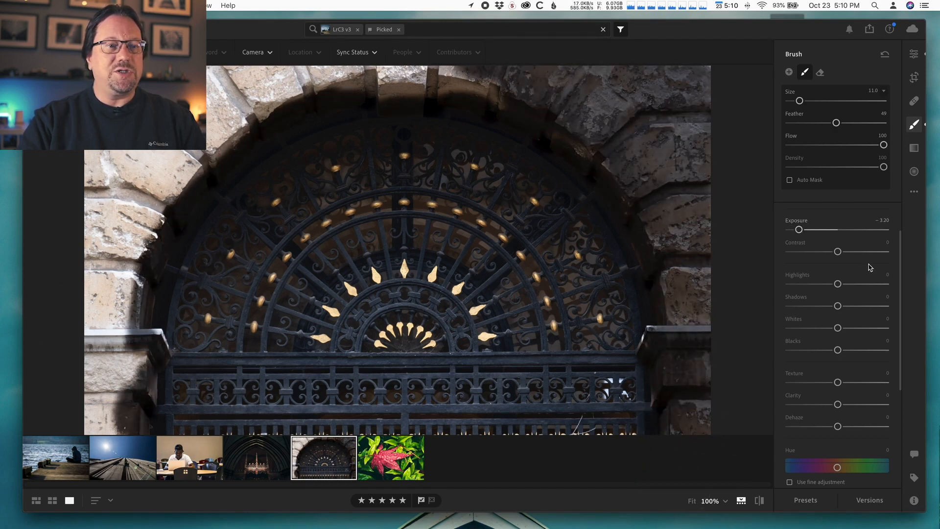
{"action": "mouse_move", "coordinate": [465, 79]}
{"action": "left_mouse_down"}
{"action": "mouse_move", "coordinate": [336, 76]}
{"action": "mouse_move", "coordinate": [533, 84]}
{"action": "mouse_move", "coordinate": [603, 155]}
{"action": "mouse_move", "coordinate": [481, 77]}
{"action": "mouse_move", "coordinate": [242, 84]}
{"action": "mouse_move", "coordinate": [333, 76]}
{"action": "mouse_move", "coordinate": [208, 66]}
{"action": "left_mouse_up"}
{"action": "mouse_move", "coordinate": [94, 189]}
{"action": "left_mouse_down"}
{"action": "mouse_move", "coordinate": [100, 277]}
{"action": "mouse_move", "coordinate": [165, 98]}
{"action": "mouse_move", "coordinate": [86, 232]}
{"action": "mouse_move", "coordinate": [124, 105]}
{"action": "mouse_move", "coordinate": [98, 162]}
{"action": "mouse_move", "coordinate": [114, 152]}
{"action": "mouse_move", "coordinate": [118, 211]}
{"action": "mouse_move", "coordinate": [196, 114]}
{"action": "mouse_move", "coordinate": [183, 154]}
{"action": "mouse_move", "coordinate": [229, 106]}
{"action": "mouse_move", "coordinate": [268, 106]}
{"action": "mouse_move", "coordinate": [201, 151]}
{"action": "mouse_move", "coordinate": [144, 246]}
{"action": "mouse_move", "coordinate": [125, 308]}
{"action": "mouse_move", "coordinate": [124, 446]}
{"action": "mouse_move", "coordinate": [102, 293]}
{"action": "mouse_move", "coordinate": [87, 368]}
{"action": "mouse_move", "coordinate": [96, 445]}
{"action": "mouse_move", "coordinate": [138, 363]}
{"action": "mouse_move", "coordinate": [141, 334]}
{"action": "left_mouse_up"}
{"action": "key", "text": "bracketleft"}
{"action": "key", "text": "bracketleft"}
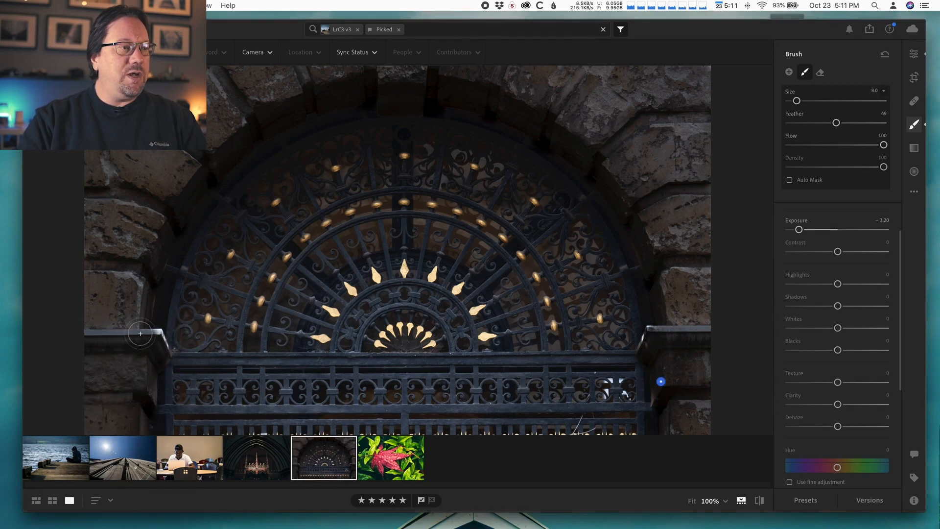
{"action": "left_click_drag", "start_coordinate": [155, 334], "coordinate": [144, 416]}
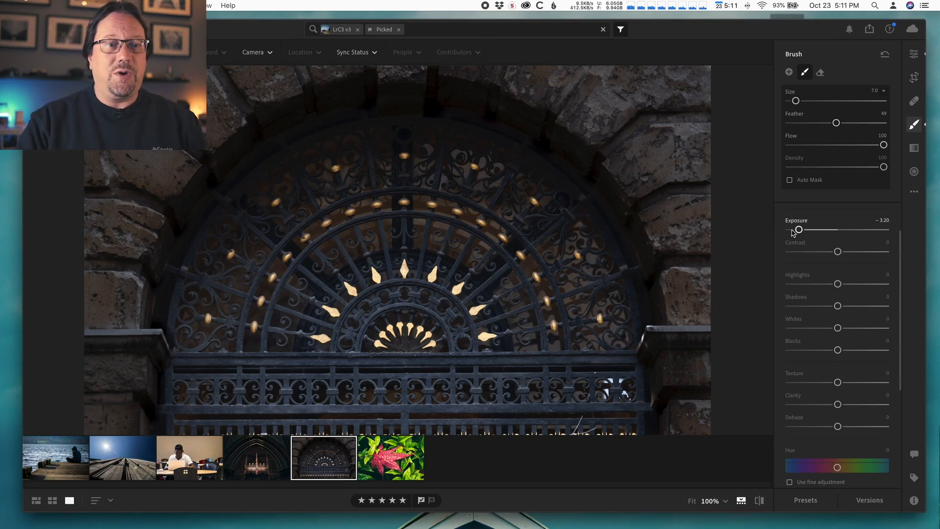
Set the painted stone's exposure to -1.48, highlights to -19, whites to -20 and blacks to -16.
{"action": "left_click_drag", "start_coordinate": [799, 230], "coordinate": [816, 230]}
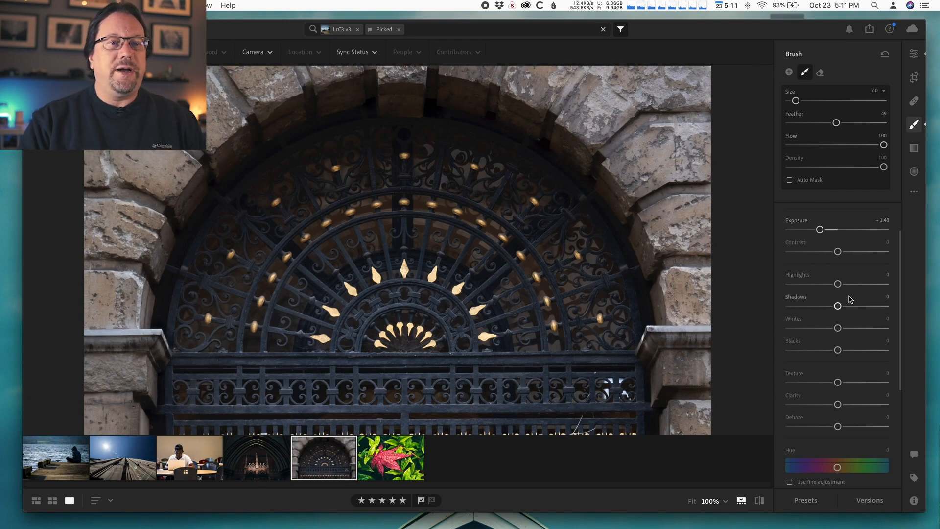
{"action": "left_click_drag", "start_coordinate": [837, 284], "coordinate": [827, 283]}
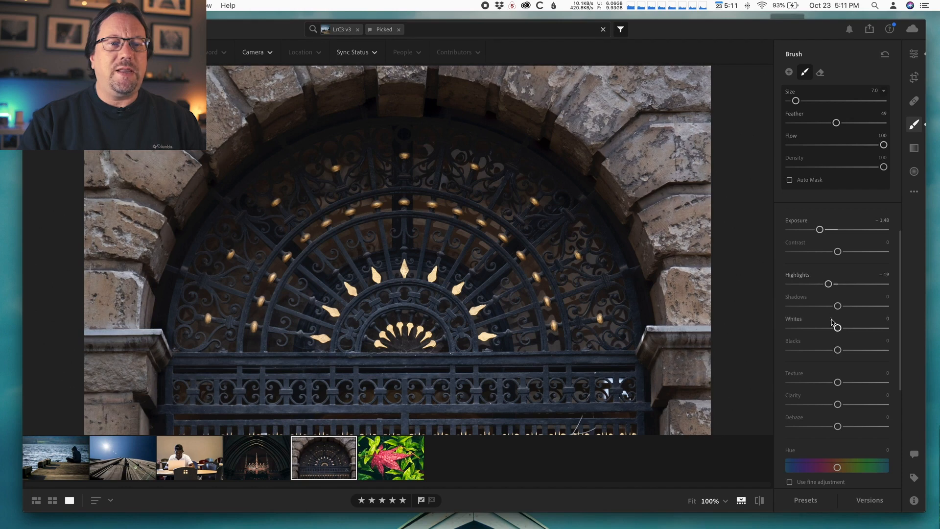
{"action": "left_click_drag", "start_coordinate": [836, 331], "coordinate": [827, 331]}
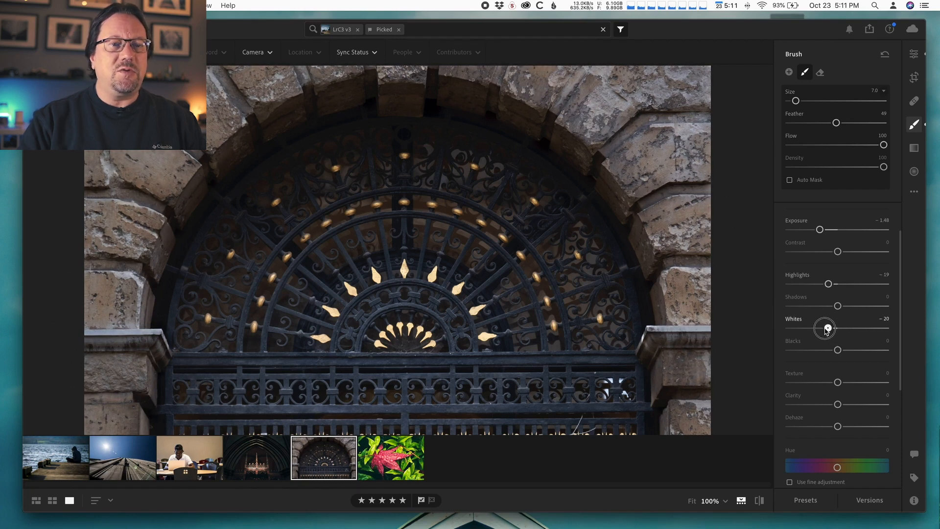
{"action": "left_click_drag", "start_coordinate": [841, 354], "coordinate": [834, 353]}
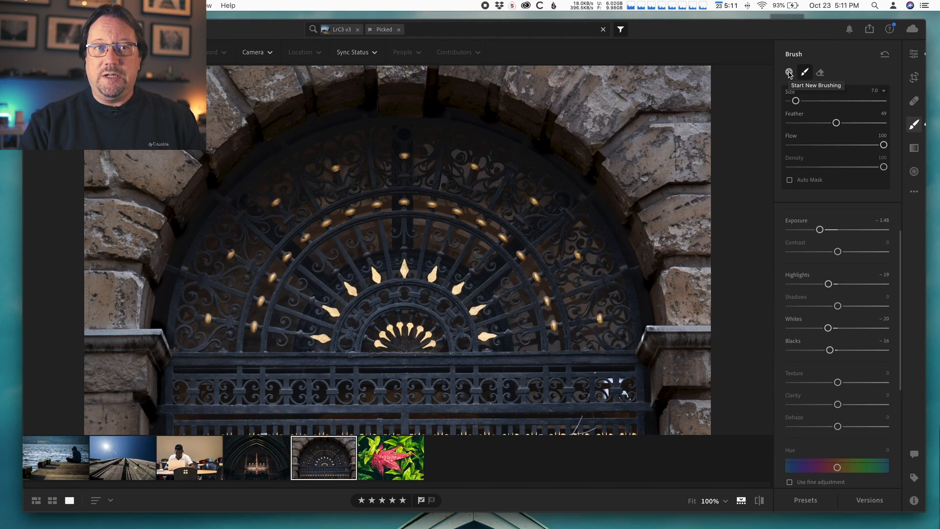
Start a new brush adjustment with reset sliders, temp -12, contrast +20, texture +29, clarity +19 and dehaze +18.
{"action": "left_click", "coordinate": [789, 73]}
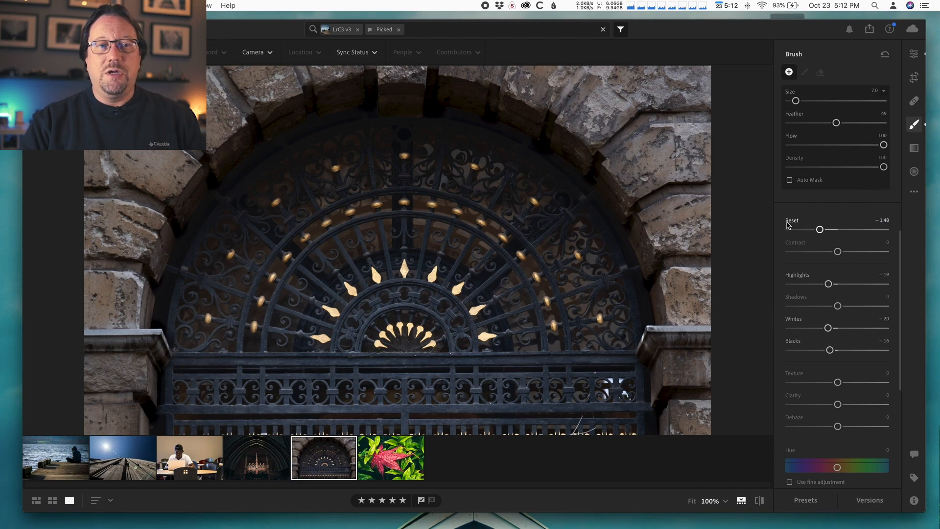
{"action": "left_click", "coordinate": [788, 223]}
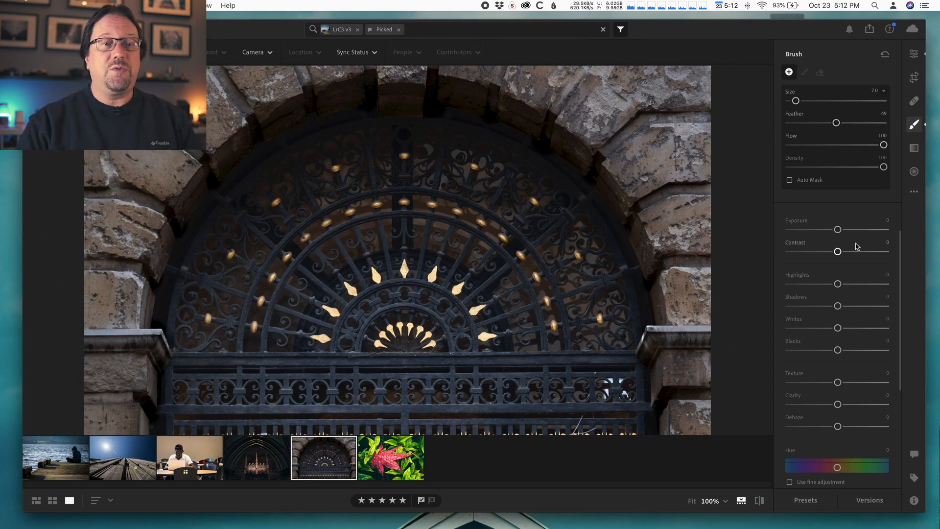
{"action": "scroll", "coordinate": [856, 247], "scroll_direction": "up", "scroll_amount": 2}
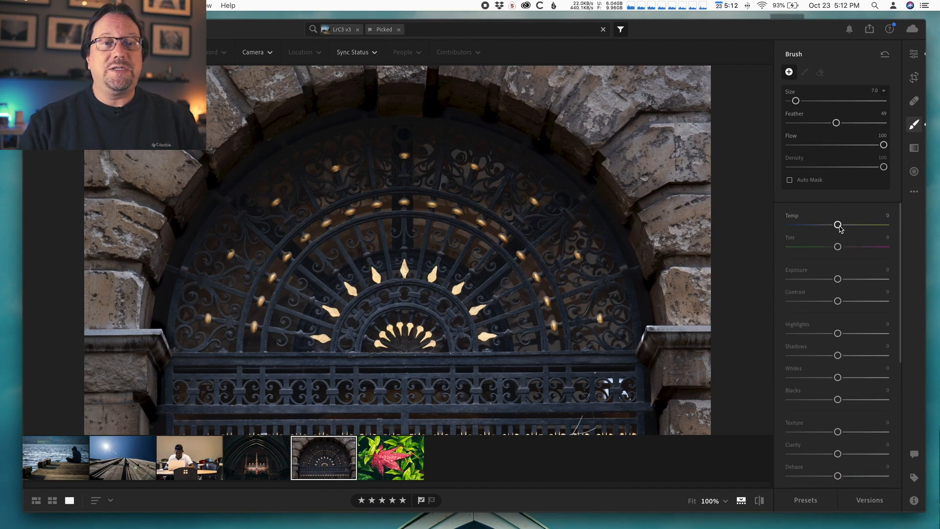
{"action": "left_click_drag", "start_coordinate": [838, 224], "coordinate": [832, 225]}
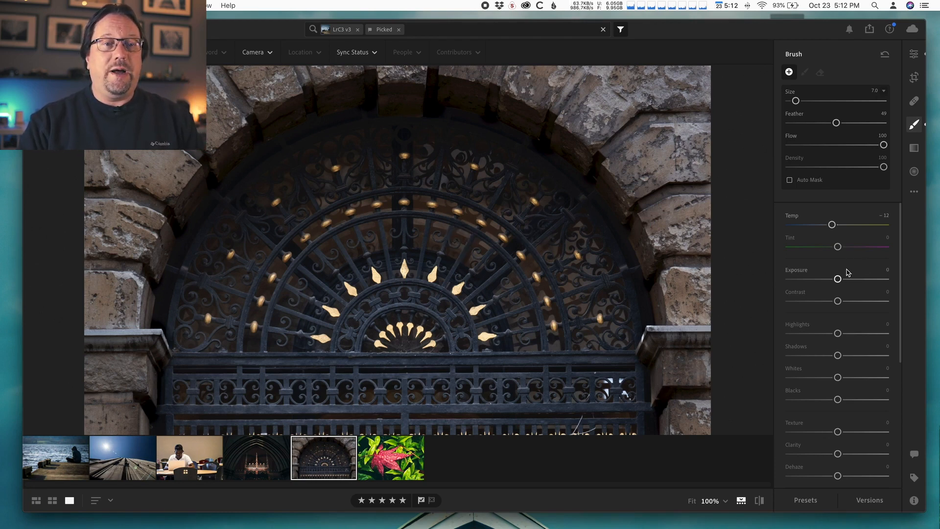
{"action": "left_click_drag", "start_coordinate": [838, 301], "coordinate": [848, 301]}
{"action": "left_click_drag", "start_coordinate": [838, 432], "coordinate": [847, 477]}
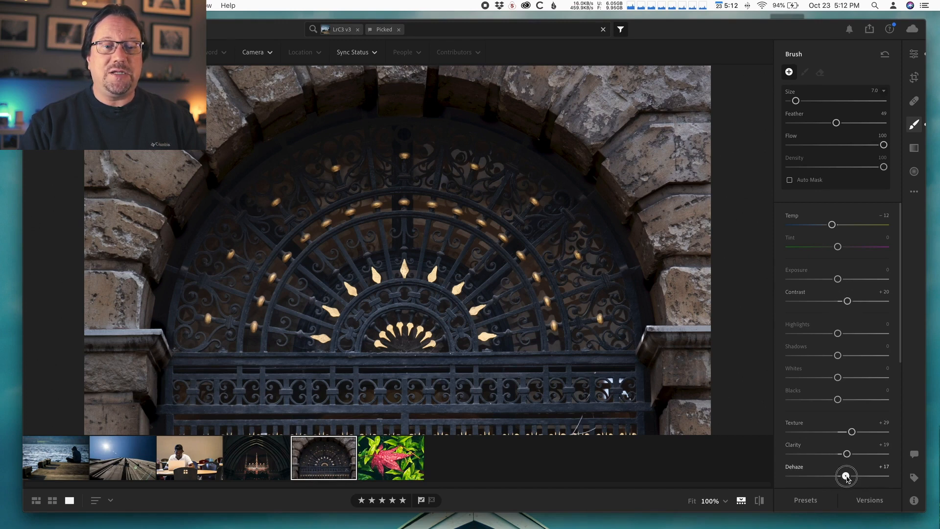
Paint the new adjustment over the iron gate with brush size 13 and set its exposure to -0.28.
{"action": "left_click", "coordinate": [661, 381]}
{"action": "scroll", "coordinate": [558, 287], "scroll_direction": "up", "scroll_amount": 6}
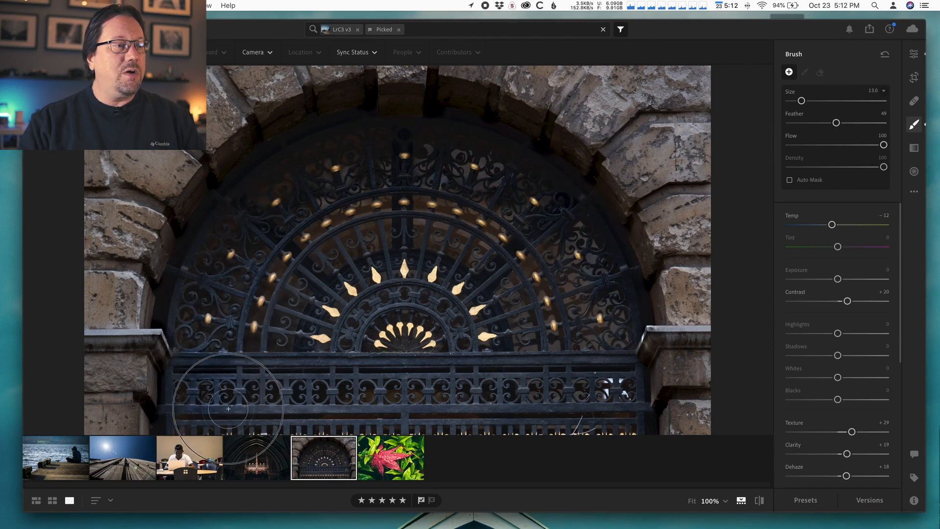
{"action": "left_click_drag", "start_coordinate": [290, 220], "coordinate": [290, 220]}
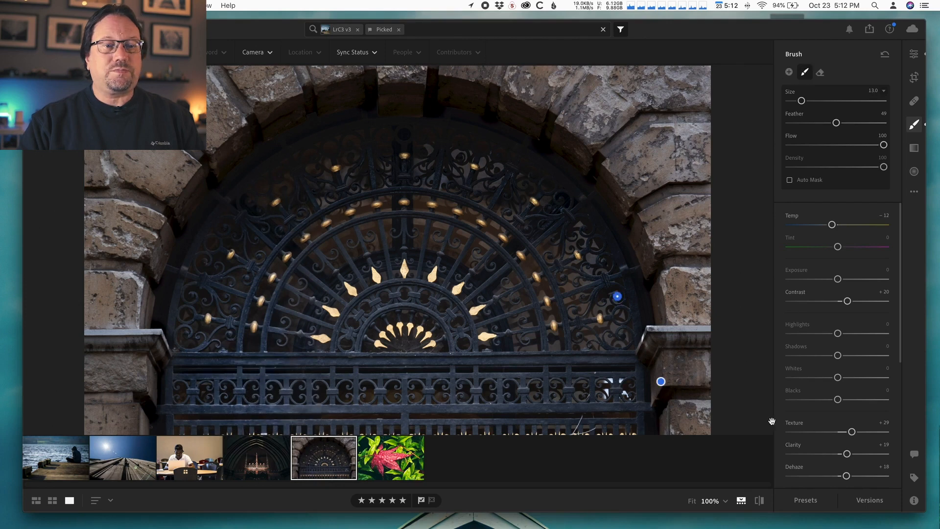
{"action": "left_click_drag", "start_coordinate": [838, 278], "coordinate": [834, 279]}
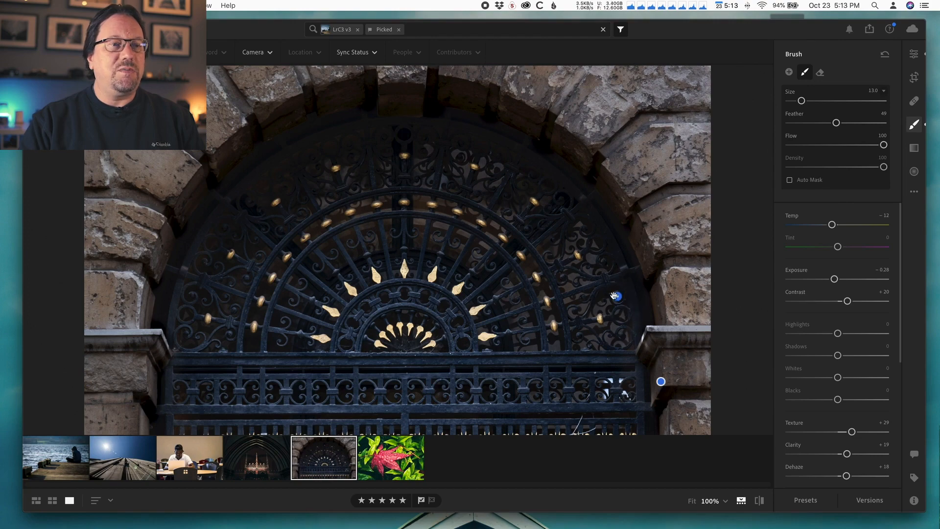
Brush the gate adjustment over the arch's upper-right stones and erase that overspill with the Eraser.
{"action": "mouse_move", "coordinate": [618, 296]}
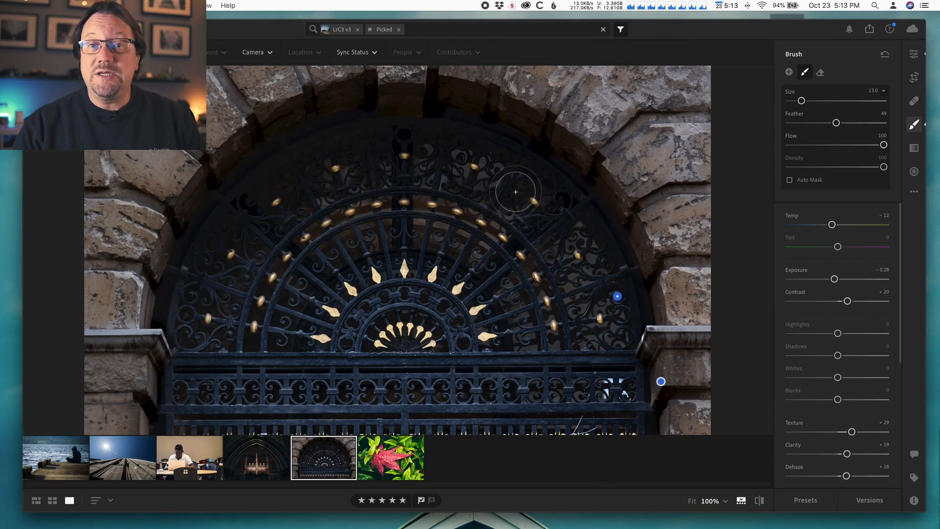
{"action": "mouse_move", "coordinate": [593, 170]}
{"action": "left_mouse_down"}
{"action": "mouse_move", "coordinate": [674, 108]}
{"action": "mouse_move", "coordinate": [718, 85]}
{"action": "mouse_move", "coordinate": [720, 99]}
{"action": "left_mouse_up"}
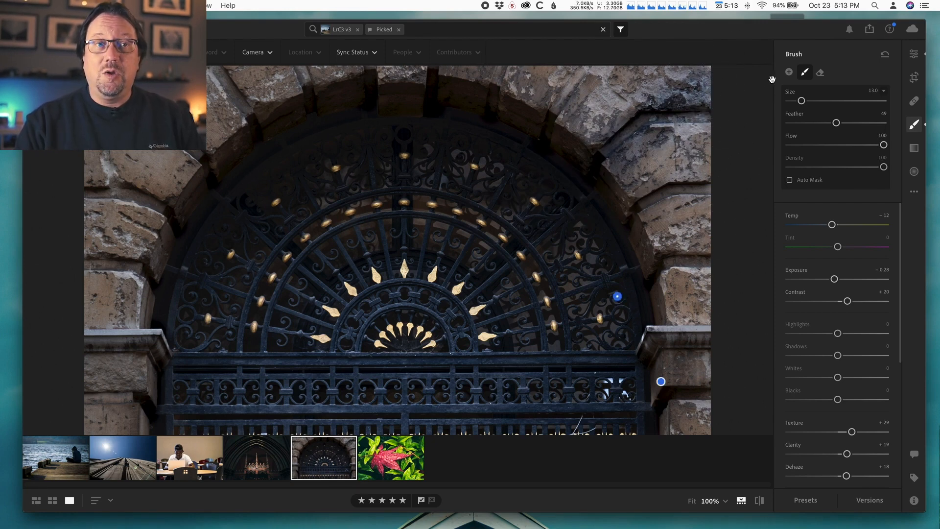
{"action": "left_click", "coordinate": [821, 73]}
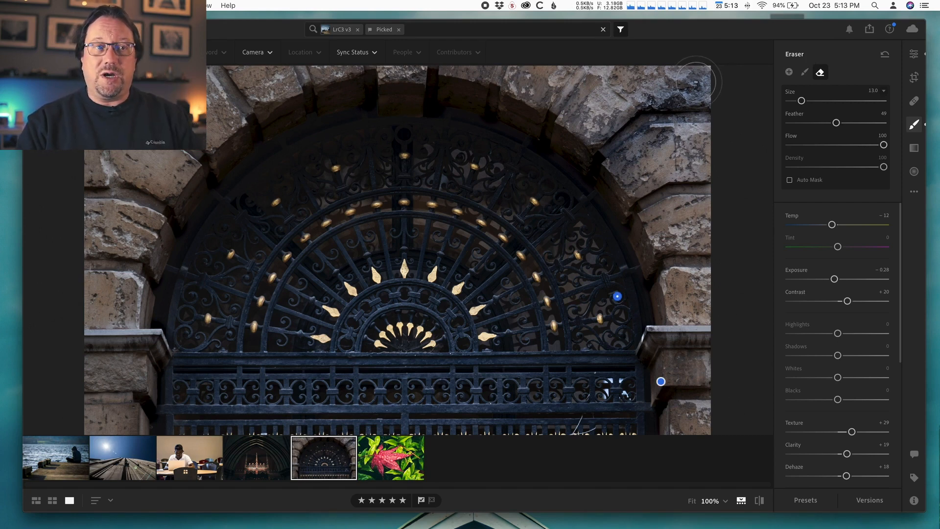
{"action": "mouse_move", "coordinate": [696, 82]}
{"action": "left_mouse_down"}
{"action": "mouse_move", "coordinate": [731, 125]}
{"action": "mouse_move", "coordinate": [699, 69]}
{"action": "mouse_move", "coordinate": [678, 62]}
{"action": "mouse_move", "coordinate": [689, 135]}
{"action": "mouse_move", "coordinate": [642, 93]}
{"action": "mouse_move", "coordinate": [666, 144]}
{"action": "mouse_move", "coordinate": [613, 106]}
{"action": "mouse_move", "coordinate": [643, 173]}
{"action": "mouse_move", "coordinate": [613, 132]}
{"action": "left_mouse_up"}
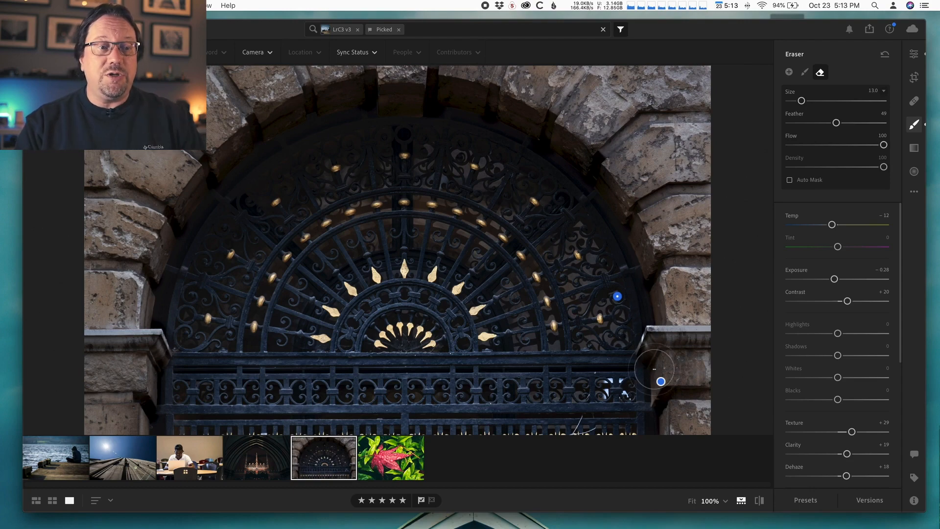
Set the gate adjustment's contrast to +37, blacks to -8 and shadows to +26.
{"action": "mouse_move", "coordinate": [660, 382]}
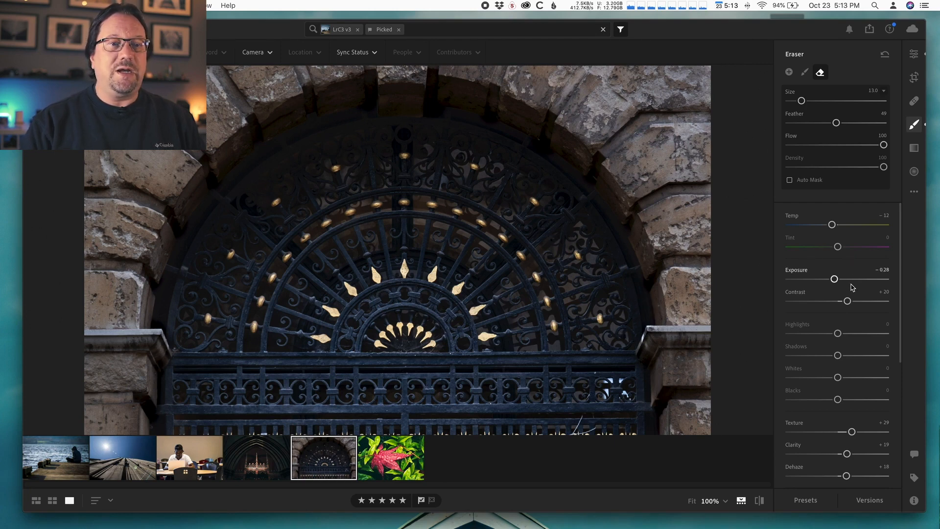
{"action": "left_click_drag", "start_coordinate": [848, 303], "coordinate": [856, 303]}
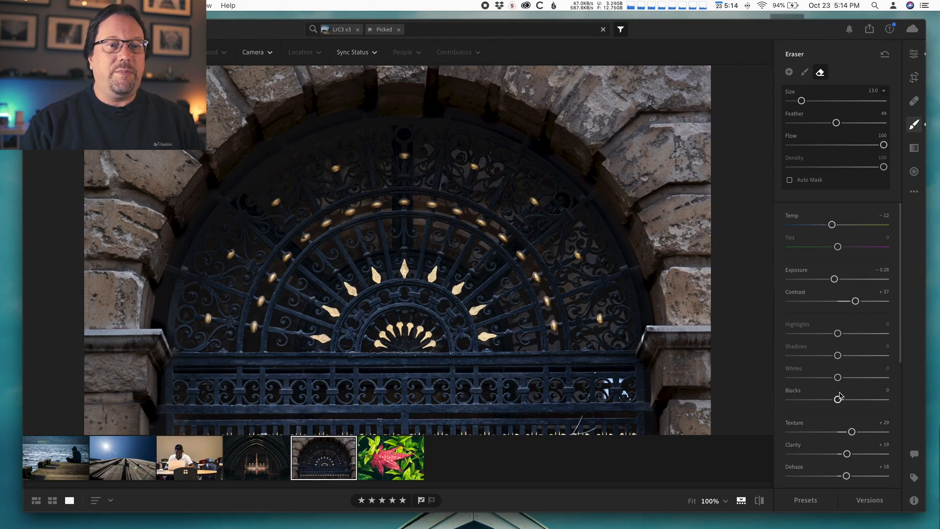
{"action": "left_click_drag", "start_coordinate": [838, 400], "coordinate": [832, 401]}
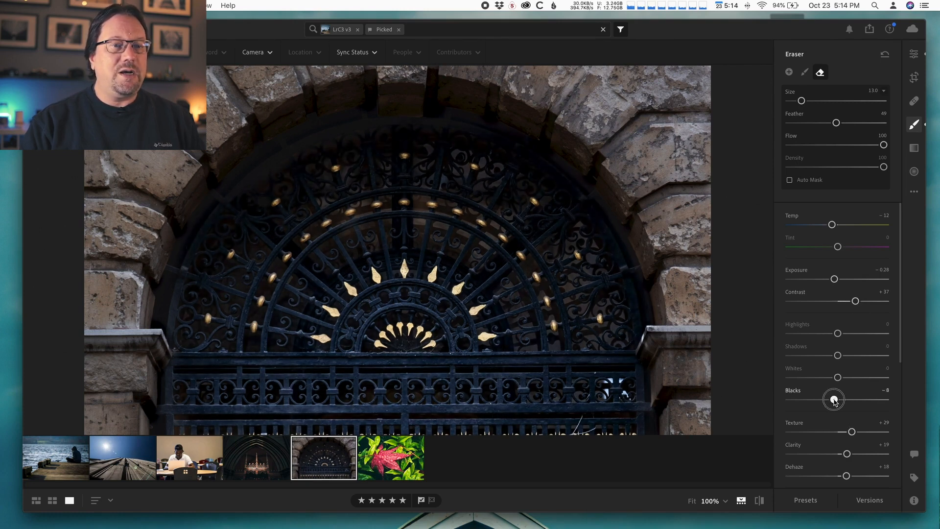
{"action": "left_click_drag", "start_coordinate": [838, 356], "coordinate": [837, 334]}
{"action": "scroll", "coordinate": [844, 396], "scroll_direction": "down", "scroll_amount": 3}
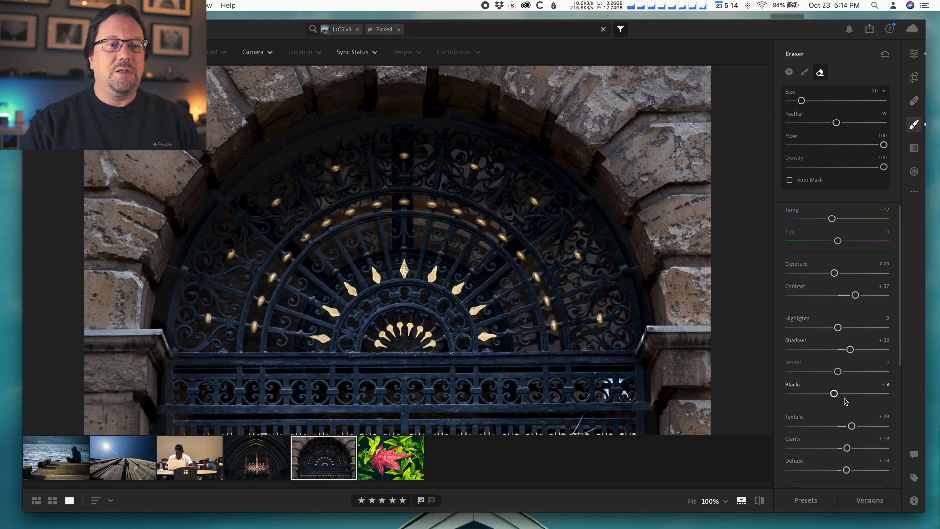
Set the gate adjustment's texture to +51, clarity to +36 and saturation to +31.
{"action": "left_click_drag", "start_coordinate": [852, 362], "coordinate": [861, 363]}
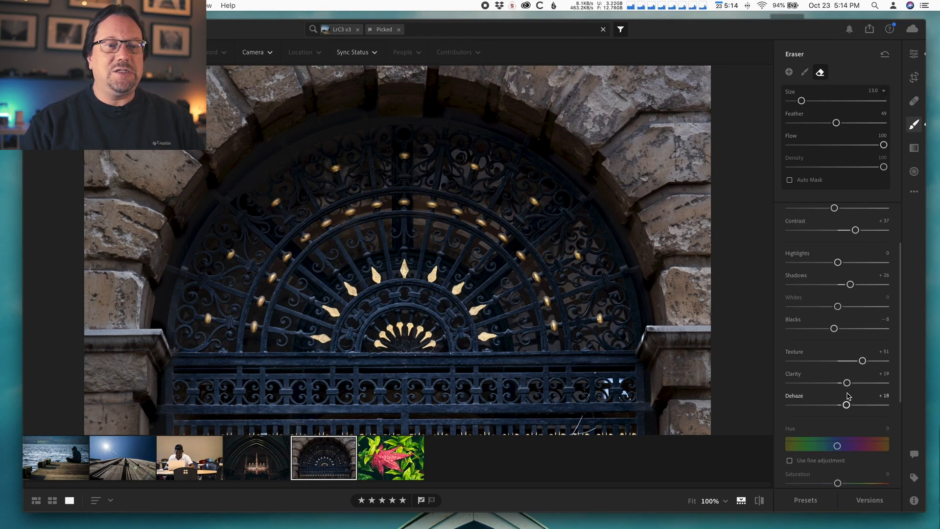
{"action": "left_click_drag", "start_coordinate": [846, 383], "coordinate": [846, 405]}
{"action": "scroll", "coordinate": [843, 414], "scroll_direction": "down", "scroll_amount": 2}
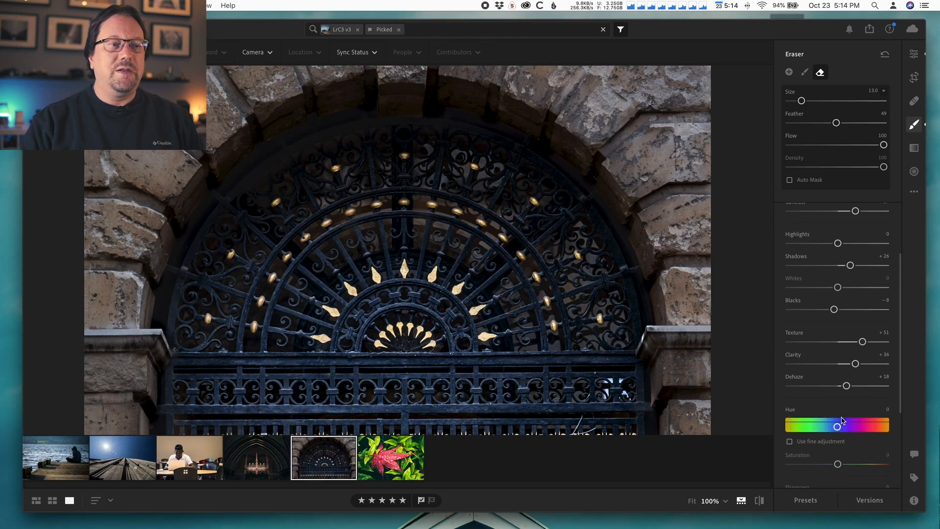
{"action": "scroll", "coordinate": [842, 420], "scroll_direction": "down", "scroll_amount": 1}
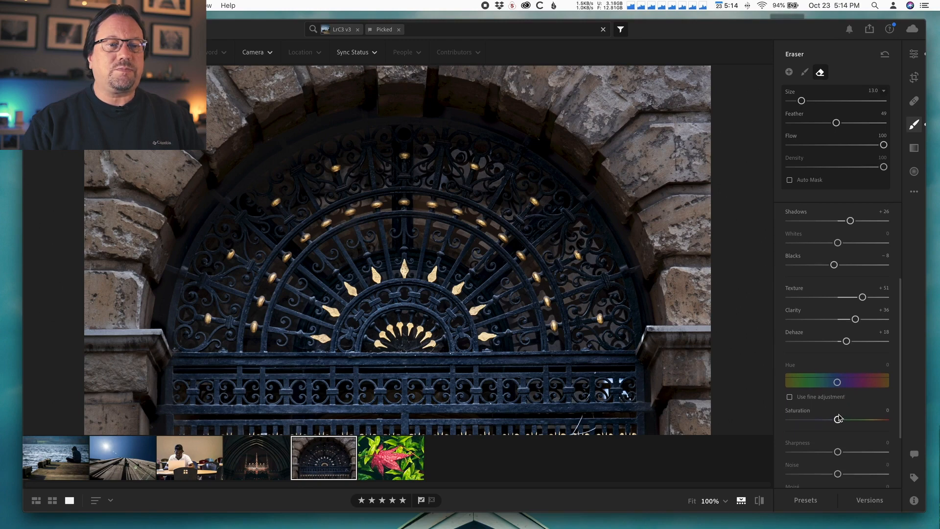
{"action": "left_click_drag", "start_coordinate": [838, 419], "coordinate": [853, 420]}
{"action": "scroll", "coordinate": [871, 401], "scroll_direction": "down", "scroll_amount": 4}
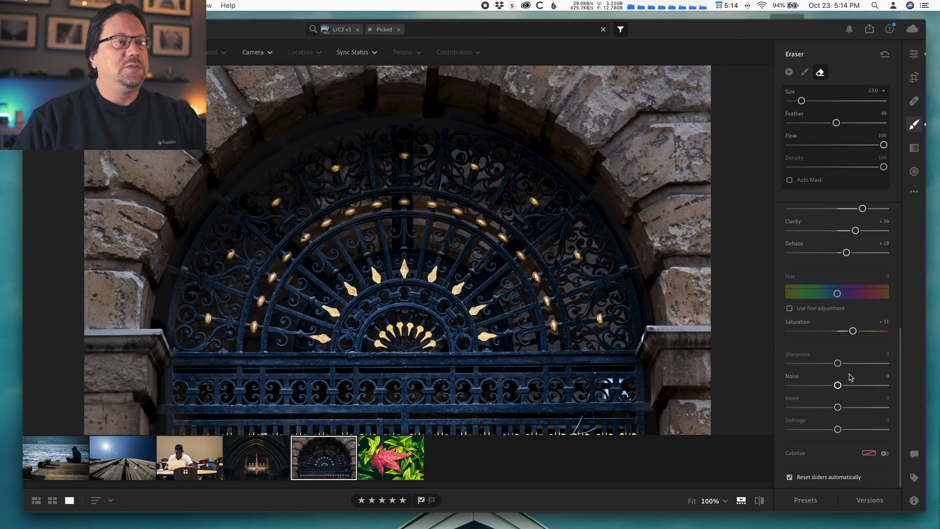
Compare the edited gate photo with its original version twice, ending on the edited view.
{"action": "left_click", "coordinate": [760, 500]}
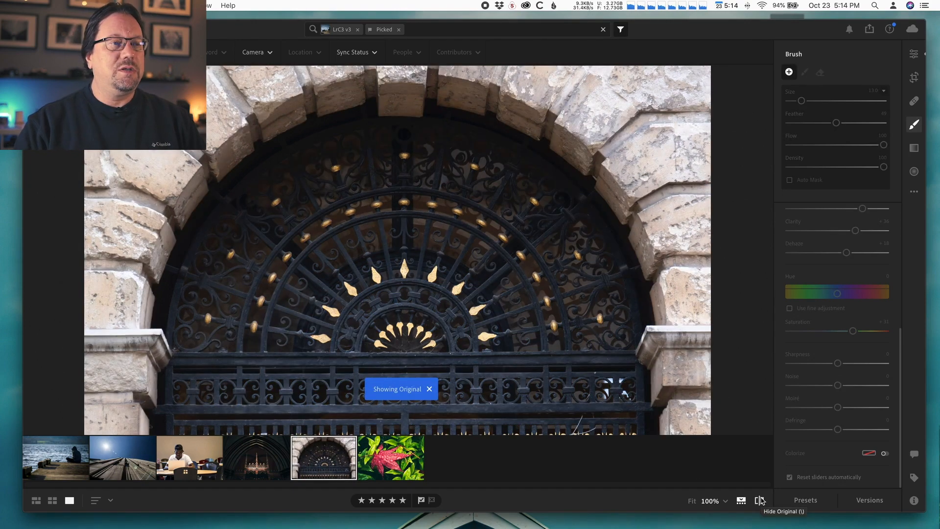
{"action": "left_click", "coordinate": [760, 500]}
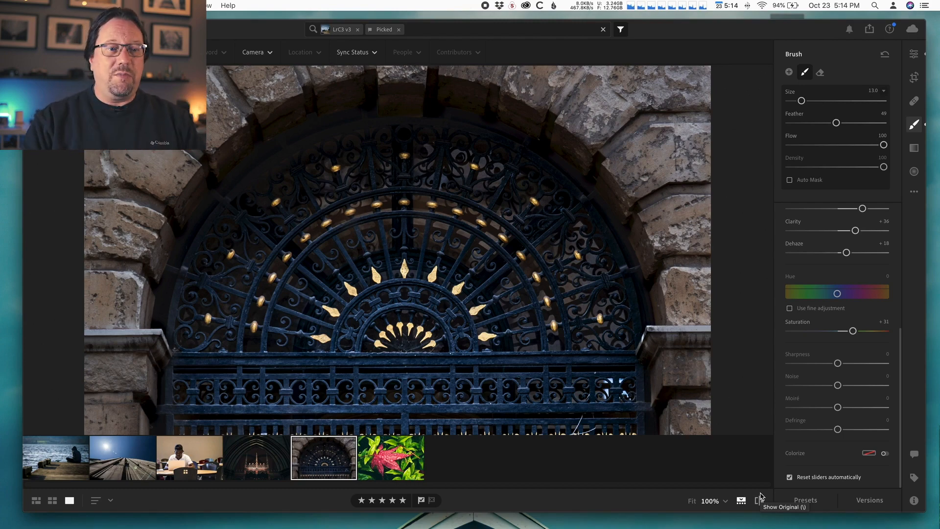
{"action": "left_click", "coordinate": [754, 502]}
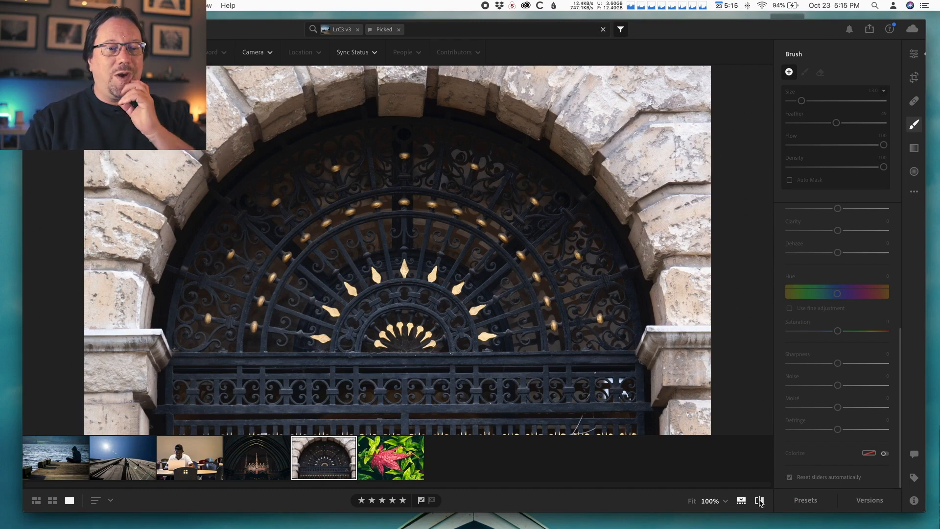
{"action": "left_click", "coordinate": [758, 502]}
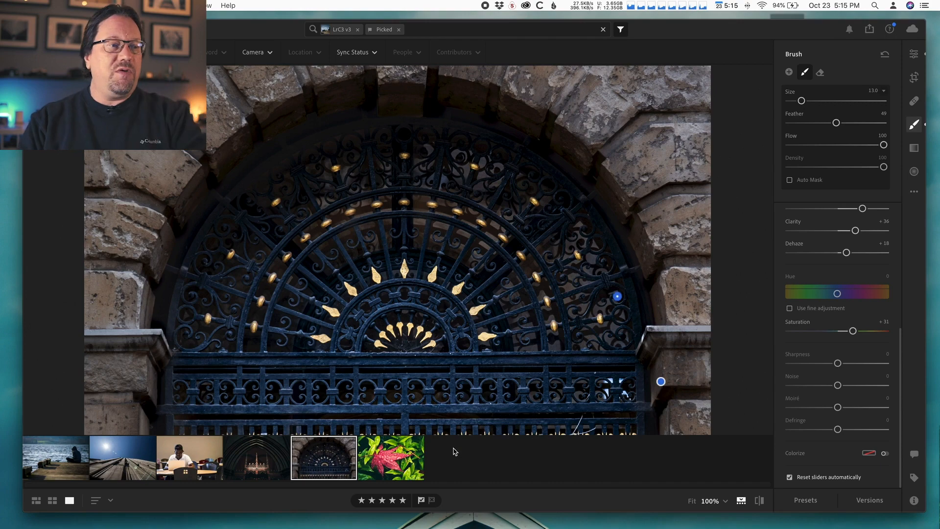
Open the red maple leaf photo and close the Brush tool.
{"action": "left_click", "coordinate": [415, 452]}
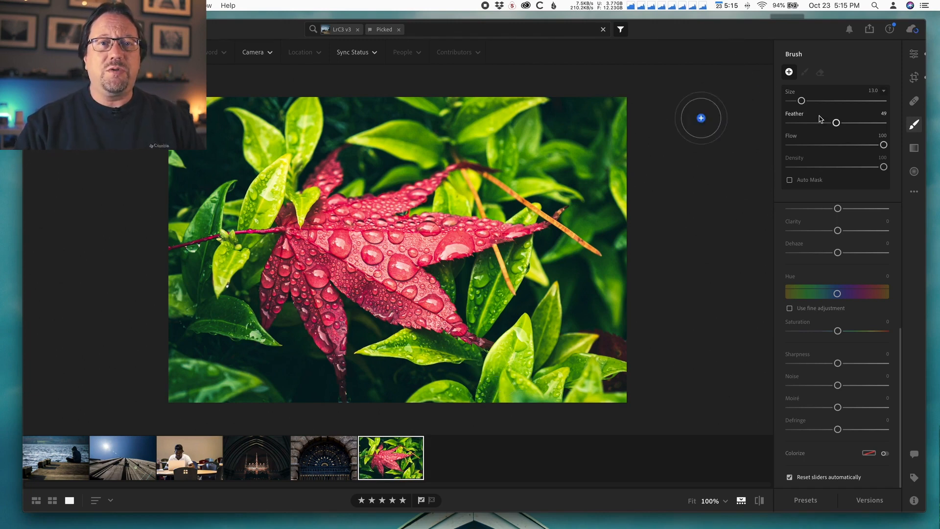
{"action": "left_click", "coordinate": [915, 127]}
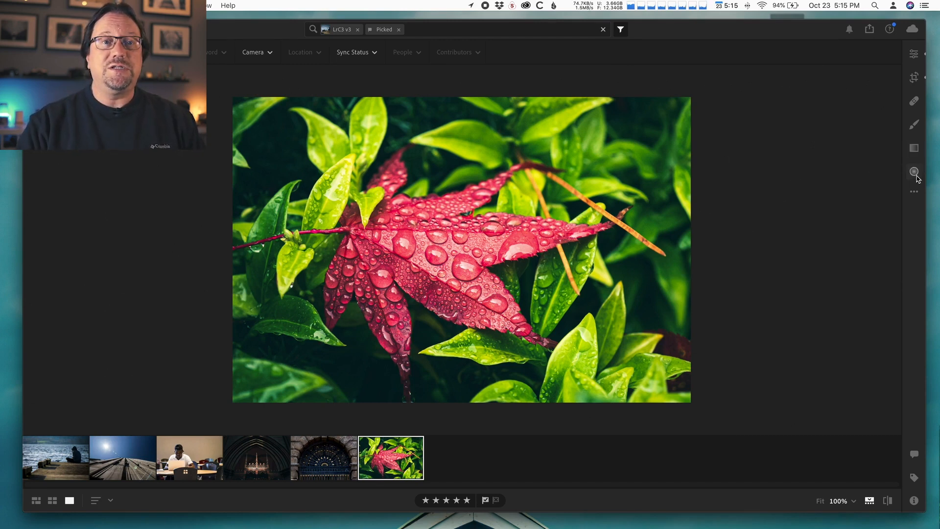
In the Color Mixer, set green saturation to -25 and luminance to -21, and yellow saturation to -35 and luminance to -39.
{"action": "left_click", "coordinate": [919, 58]}
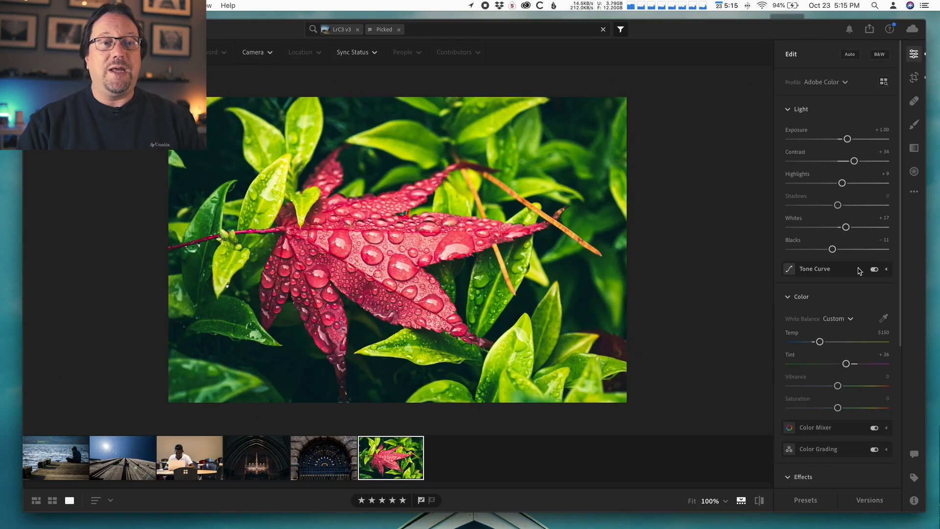
{"action": "scroll", "coordinate": [855, 362], "scroll_direction": "down", "scroll_amount": 2}
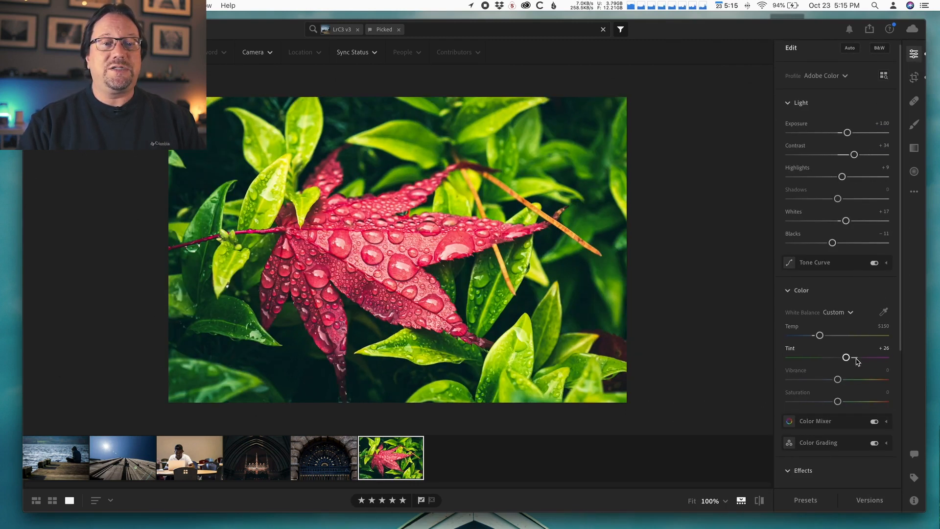
{"action": "left_click", "coordinate": [853, 407]}
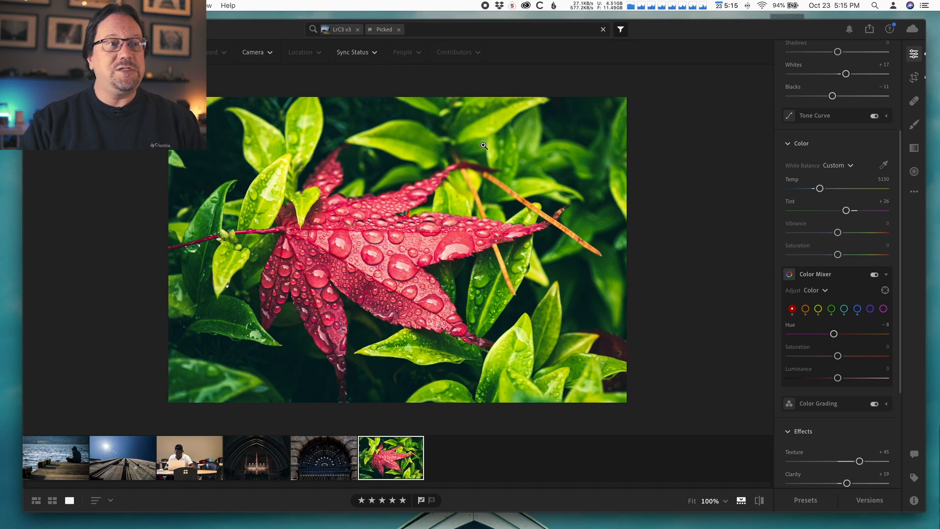
{"action": "left_click", "coordinate": [831, 309]}
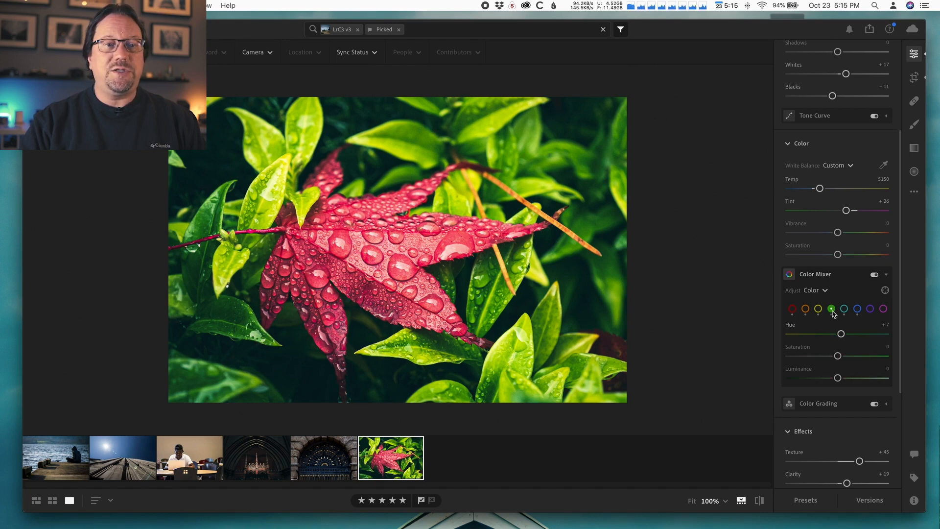
{"action": "mouse_move", "coordinate": [838, 357]}
{"action": "left_mouse_down"}
{"action": "mouse_move", "coordinate": [729, 358]}
{"action": "mouse_move", "coordinate": [850, 357]}
{"action": "mouse_move", "coordinate": [827, 358]}
{"action": "mouse_move", "coordinate": [832, 379]}
{"action": "mouse_move", "coordinate": [799, 377]}
{"action": "mouse_move", "coordinate": [828, 377]}
{"action": "mouse_move", "coordinate": [824, 352]}
{"action": "left_mouse_up"}
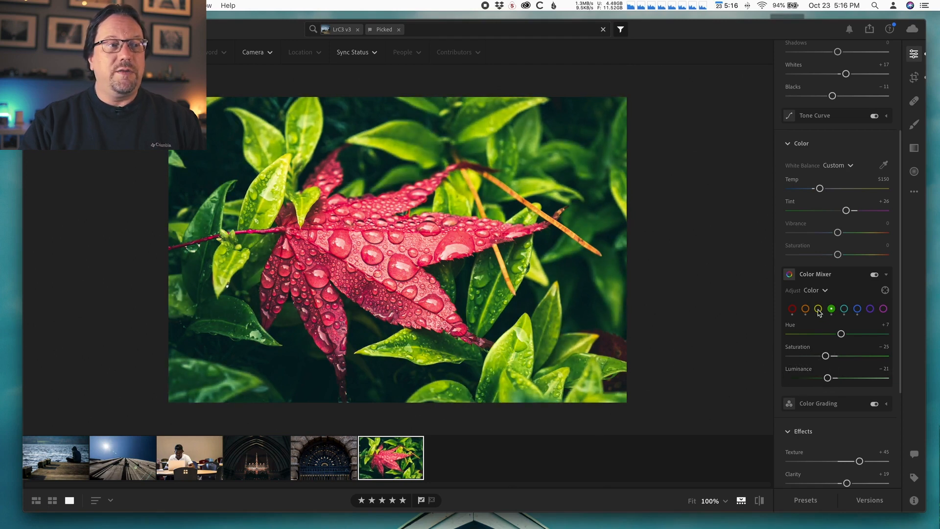
{"action": "left_click", "coordinate": [818, 309]}
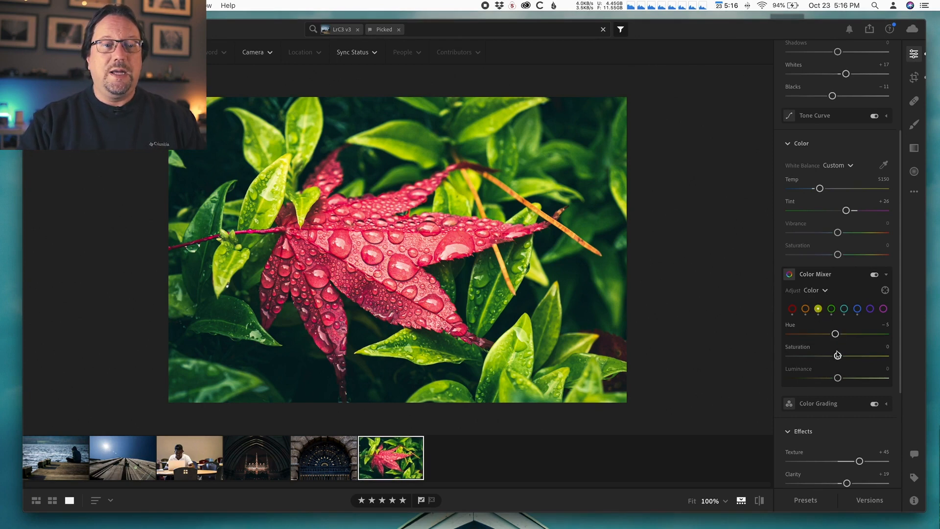
{"action": "left_click_drag", "start_coordinate": [838, 357], "coordinate": [819, 379]}
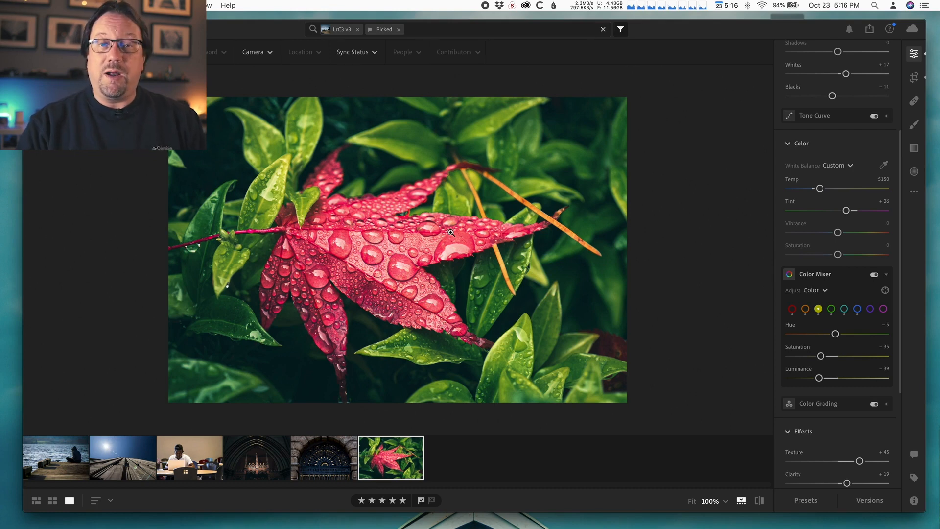
Set up a new brush adjustment with Auto Mask on, size 5 and exposure -3.56.
{"action": "left_click", "coordinate": [914, 125]}
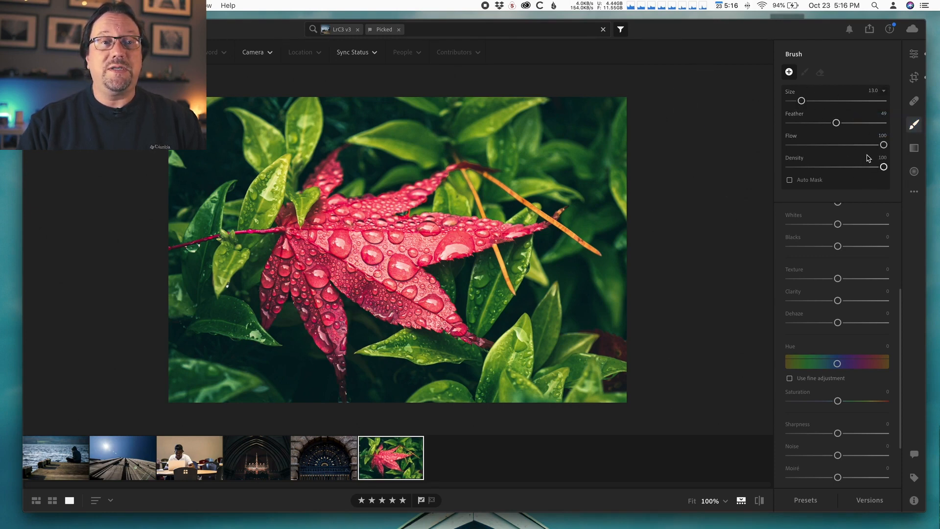
{"action": "left_click", "coordinate": [790, 181]}
{"action": "scroll", "coordinate": [825, 256], "scroll_direction": "up", "scroll_amount": 5}
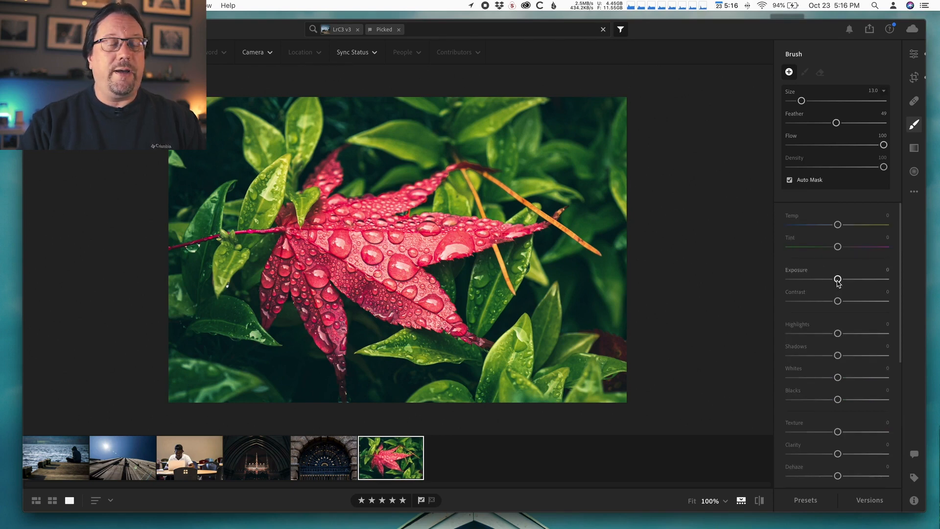
{"action": "left_click_drag", "start_coordinate": [838, 280], "coordinate": [839, 281]}
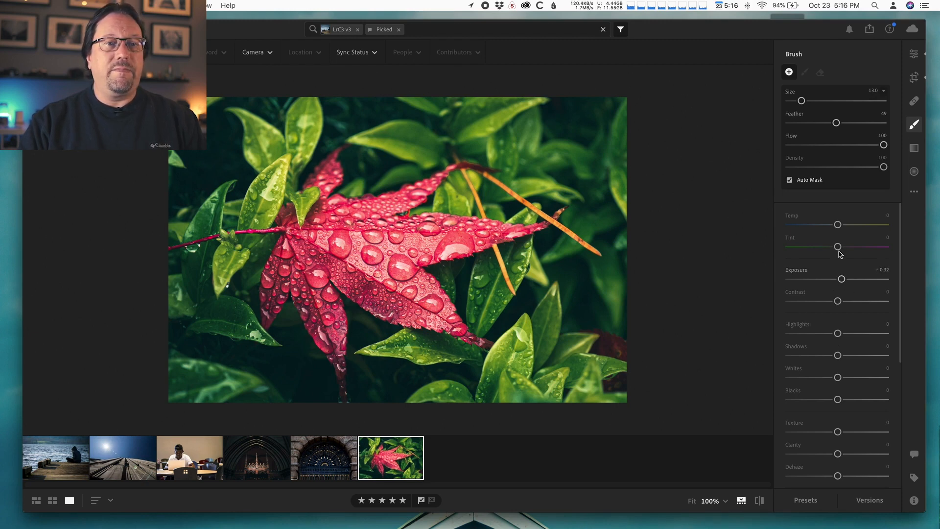
{"action": "left_click_drag", "start_coordinate": [842, 279], "coordinate": [845, 279]}
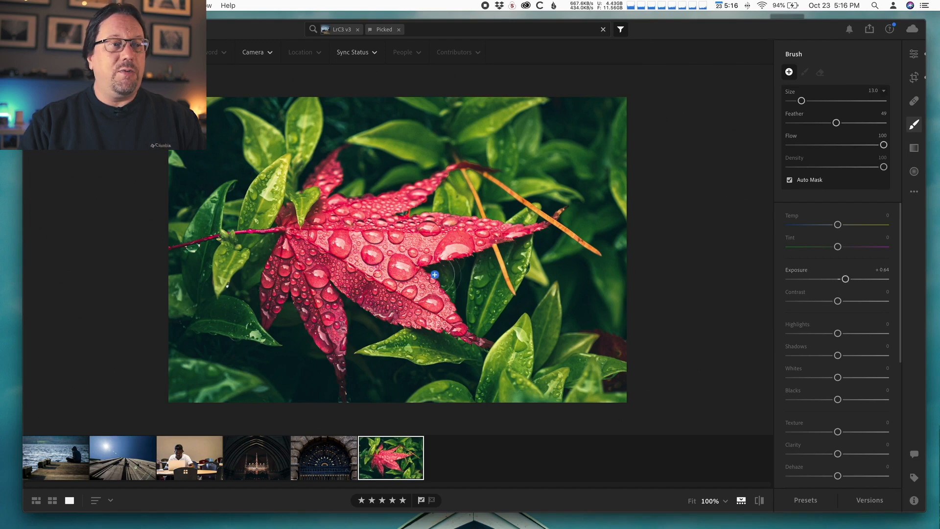
{"action": "key", "text": "bracketleft"}
{"action": "key", "text": "bracketleft"}
{"action": "key", "text": "bracketleft"}
{"action": "key", "text": "bracketleft"}
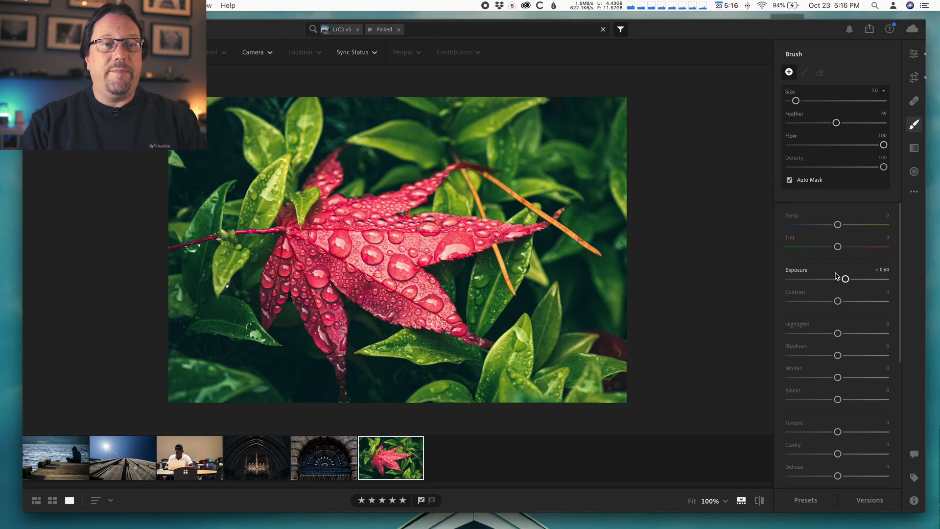
{"action": "left_click_drag", "start_coordinate": [845, 279], "coordinate": [794, 279]}
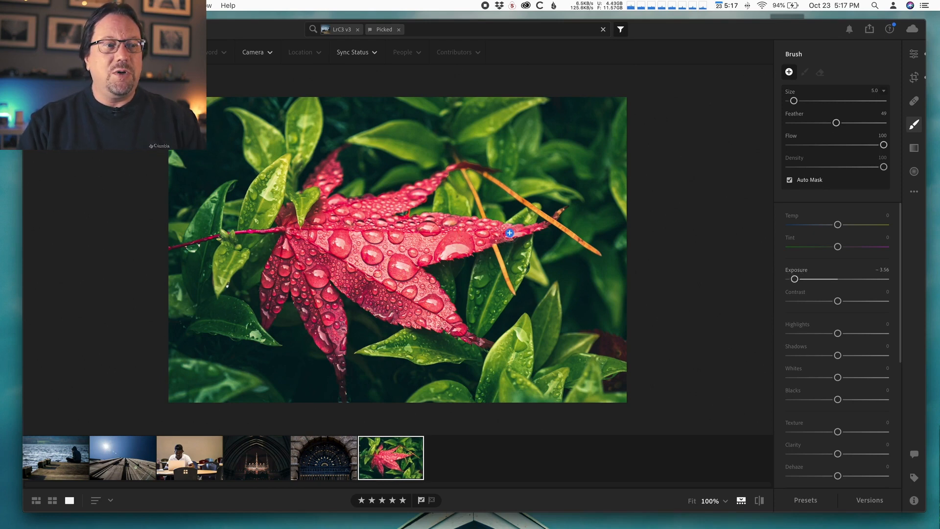
Paint along the edges and tips of the red leaf with Auto Mask on, reducing the brush size to 2.
{"action": "mouse_move", "coordinate": [517, 228]}
{"action": "left_mouse_down"}
{"action": "mouse_move", "coordinate": [475, 236]}
{"action": "mouse_move", "coordinate": [515, 230]}
{"action": "mouse_move", "coordinate": [398, 215]}
{"action": "mouse_move", "coordinate": [438, 177]}
{"action": "mouse_move", "coordinate": [358, 205]}
{"action": "mouse_move", "coordinate": [324, 189]}
{"action": "left_mouse_up"}
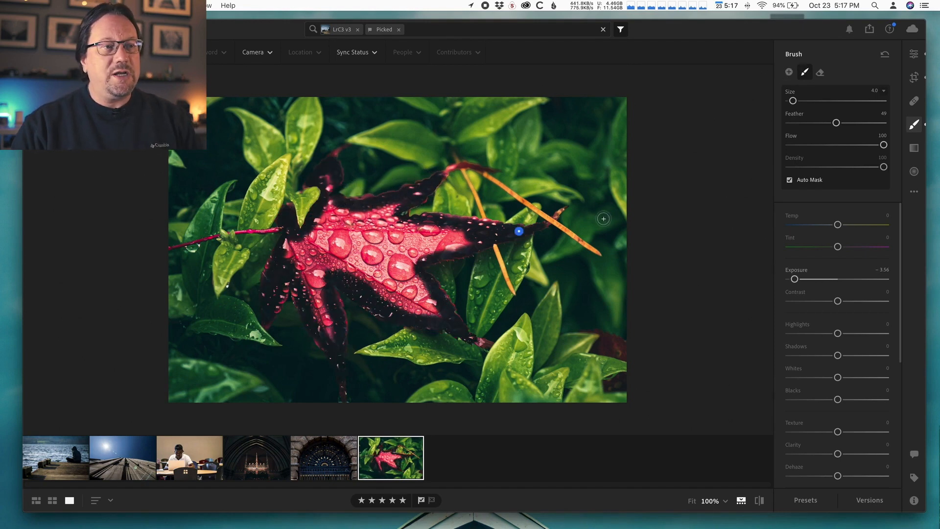
{"action": "mouse_move", "coordinate": [486, 228]}
{"action": "left_mouse_down"}
{"action": "mouse_move", "coordinate": [471, 227]}
{"action": "mouse_move", "coordinate": [499, 225]}
{"action": "mouse_move", "coordinate": [454, 221]}
{"action": "left_mouse_up"}
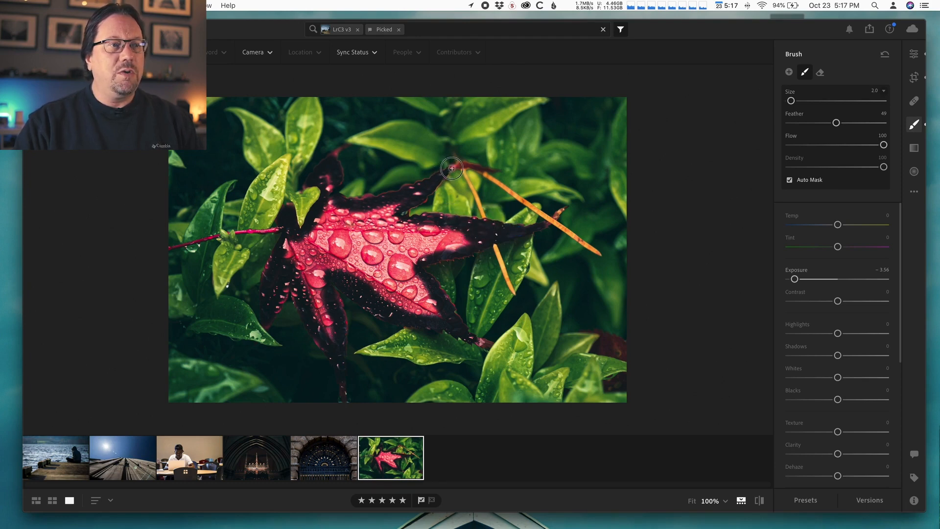
{"action": "mouse_move", "coordinate": [390, 203]}
{"action": "left_mouse_down"}
{"action": "mouse_move", "coordinate": [350, 201]}
{"action": "mouse_move", "coordinate": [372, 195]}
{"action": "mouse_move", "coordinate": [393, 217]}
{"action": "mouse_move", "coordinate": [453, 220]}
{"action": "mouse_move", "coordinate": [416, 218]}
{"action": "left_mouse_up"}
{"action": "left_click_drag", "start_coordinate": [336, 146], "coordinate": [326, 183]}
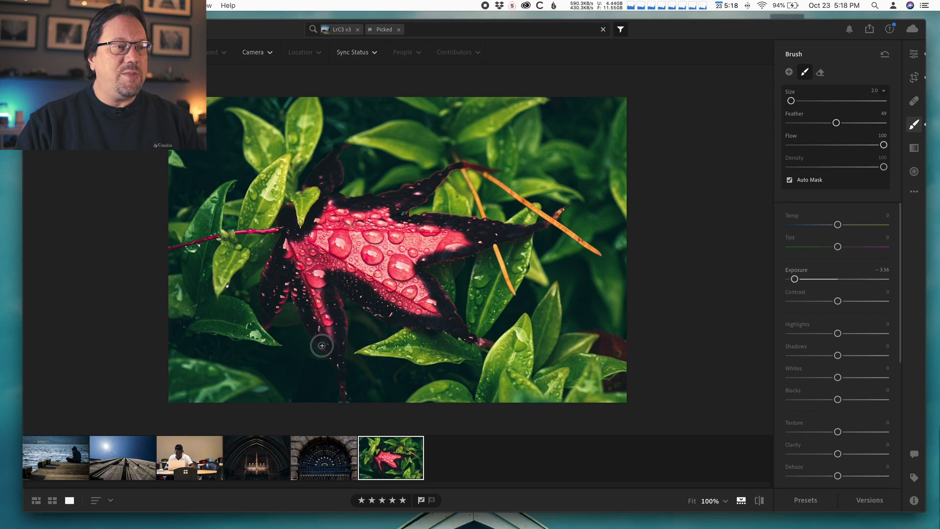
{"action": "mouse_move", "coordinate": [283, 287]}
{"action": "left_mouse_down"}
{"action": "mouse_move", "coordinate": [269, 327]}
{"action": "mouse_move", "coordinate": [270, 259]}
{"action": "mouse_move", "coordinate": [262, 282]}
{"action": "left_mouse_up"}
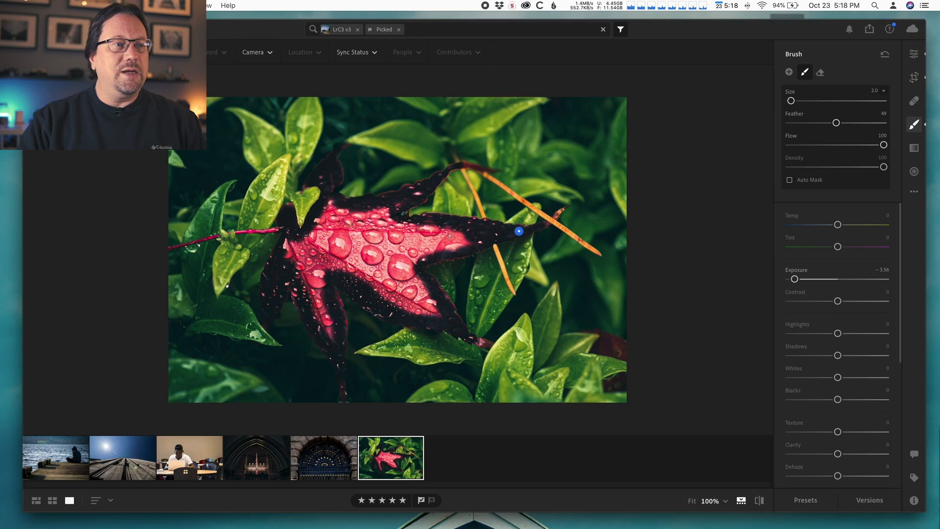
Paint over the red leaf's interior with Auto Mask off, using brush sizes 6 and 4 to fill the remaining gaps.
{"action": "mouse_move", "coordinate": [469, 238]}
{"action": "left_mouse_down"}
{"action": "mouse_move", "coordinate": [417, 251]}
{"action": "mouse_move", "coordinate": [486, 236]}
{"action": "mouse_move", "coordinate": [373, 224]}
{"action": "mouse_move", "coordinate": [393, 207]}
{"action": "mouse_move", "coordinate": [354, 215]}
{"action": "mouse_move", "coordinate": [328, 208]}
{"action": "mouse_move", "coordinate": [288, 247]}
{"action": "mouse_move", "coordinate": [316, 280]}
{"action": "mouse_move", "coordinate": [333, 343]}
{"action": "mouse_move", "coordinate": [293, 267]}
{"action": "mouse_move", "coordinate": [296, 290]}
{"action": "mouse_move", "coordinate": [308, 306]}
{"action": "mouse_move", "coordinate": [315, 242]}
{"action": "mouse_move", "coordinate": [410, 312]}
{"action": "mouse_move", "coordinate": [432, 314]}
{"action": "mouse_move", "coordinate": [312, 236]}
{"action": "mouse_move", "coordinate": [392, 313]}
{"action": "mouse_move", "coordinate": [368, 299]}
{"action": "mouse_move", "coordinate": [371, 262]}
{"action": "mouse_move", "coordinate": [431, 292]}
{"action": "mouse_move", "coordinate": [402, 265]}
{"action": "mouse_move", "coordinate": [326, 232]}
{"action": "mouse_move", "coordinate": [413, 245]}
{"action": "left_mouse_up"}
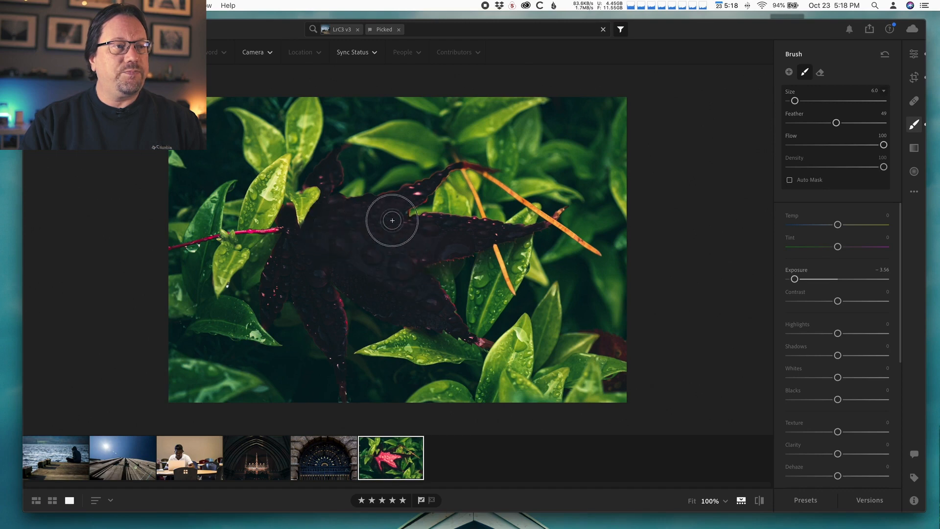
{"action": "key", "text": "bracketleft"}
{"action": "key", "text": "bracketleft"}
{"action": "mouse_move", "coordinate": [280, 284]}
{"action": "left_mouse_down"}
{"action": "mouse_move", "coordinate": [271, 313]}
{"action": "mouse_move", "coordinate": [283, 265]}
{"action": "left_mouse_up"}
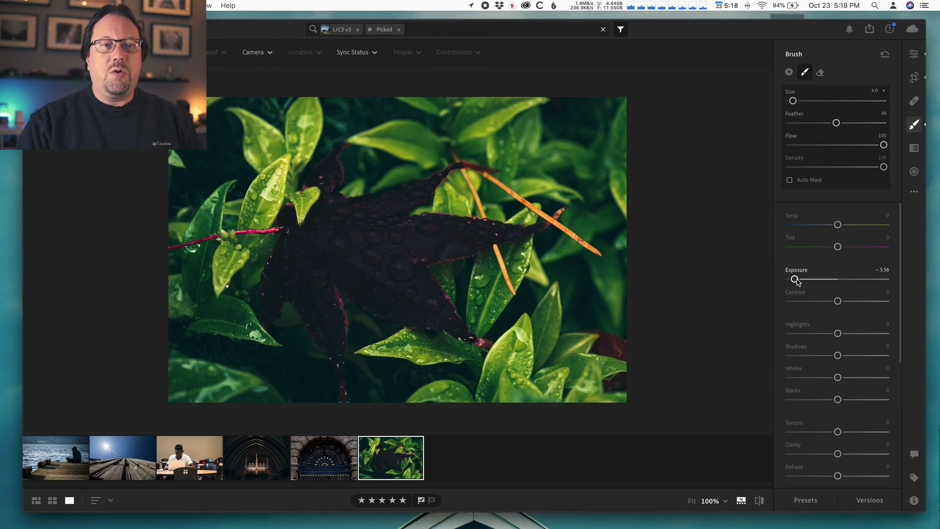
Set the leaf adjustment's exposure to +0.40, contrast to +15, highlights to +10, whites to +13 and blacks to -8.
{"action": "mouse_move", "coordinate": [794, 280]}
{"action": "left_mouse_down"}
{"action": "mouse_move", "coordinate": [905, 288]}
{"action": "mouse_move", "coordinate": [838, 280]}
{"action": "mouse_move", "coordinate": [846, 284]}
{"action": "left_mouse_up"}
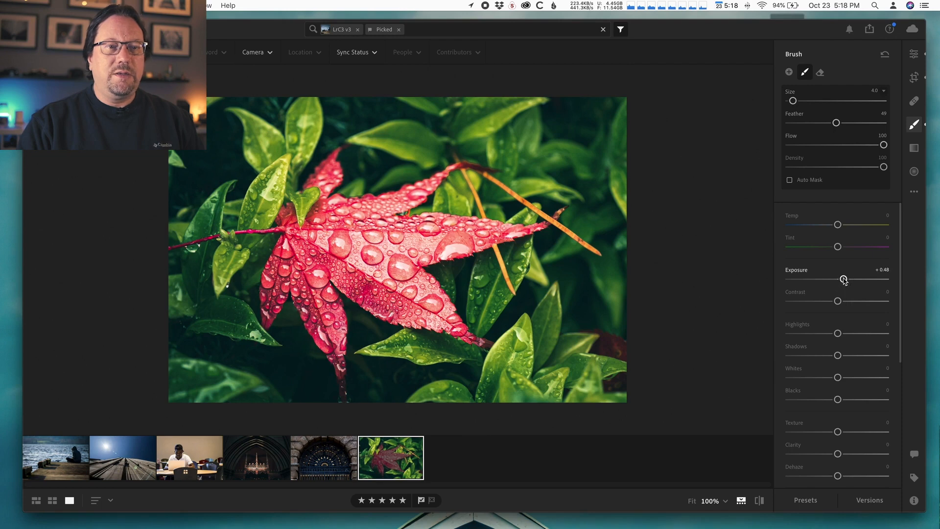
{"action": "left_click_drag", "start_coordinate": [837, 301], "coordinate": [845, 300]}
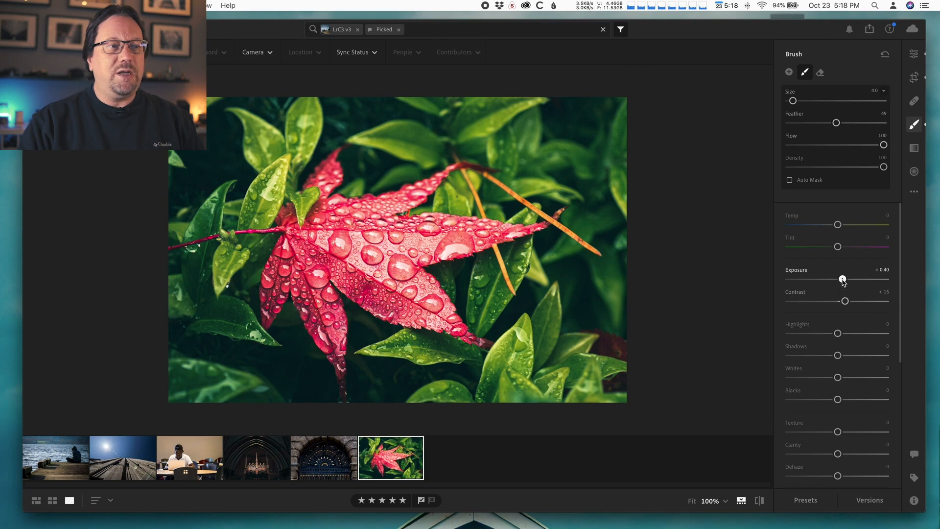
{"action": "left_click_drag", "start_coordinate": [837, 399], "coordinate": [844, 378]}
{"action": "left_click_drag", "start_coordinate": [837, 333], "coordinate": [844, 337]}
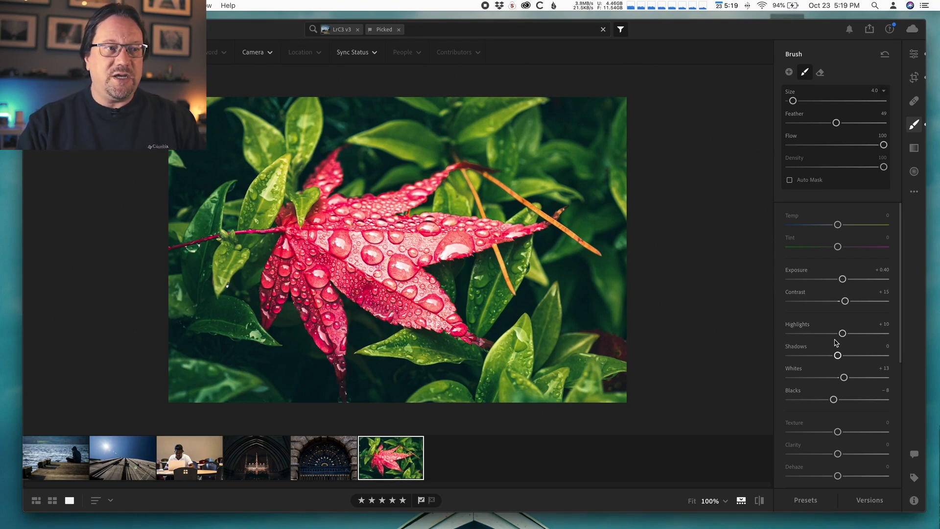
Set the leaf adjustment's texture to +20, clarity to +9 and dehaze to +8.
{"action": "scroll", "coordinate": [836, 382], "scroll_direction": "down", "scroll_amount": 2}
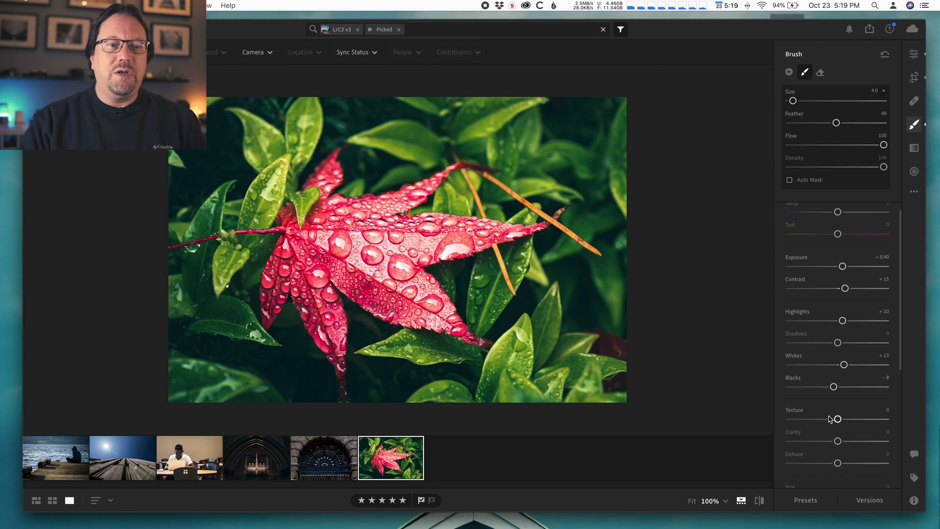
{"action": "left_click_drag", "start_coordinate": [843, 401], "coordinate": [842, 425]}
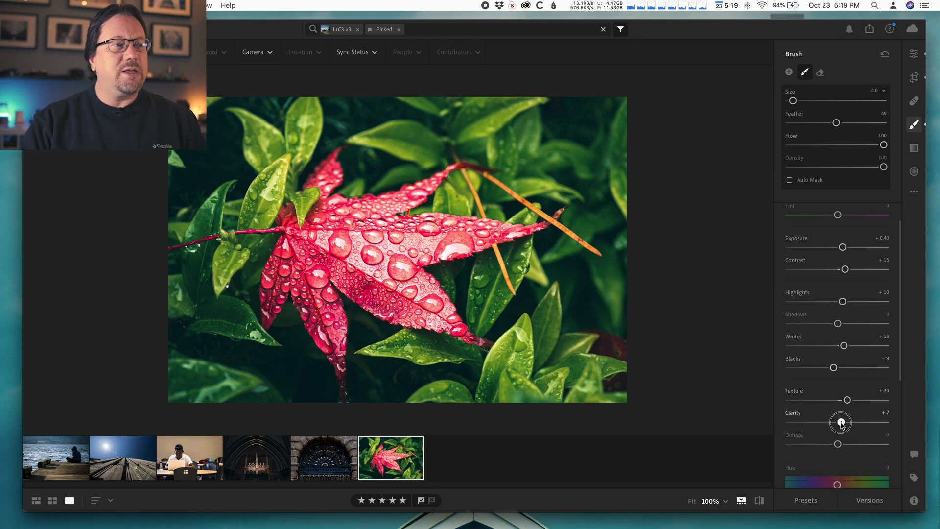
{"action": "left_click_drag", "start_coordinate": [842, 424], "coordinate": [840, 424]}
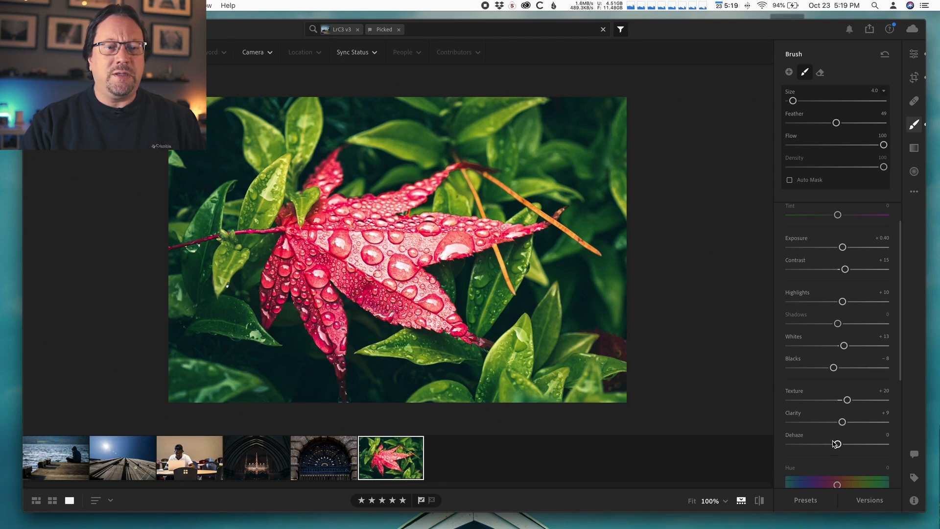
{"action": "left_click_drag", "start_coordinate": [837, 445], "coordinate": [840, 445]}
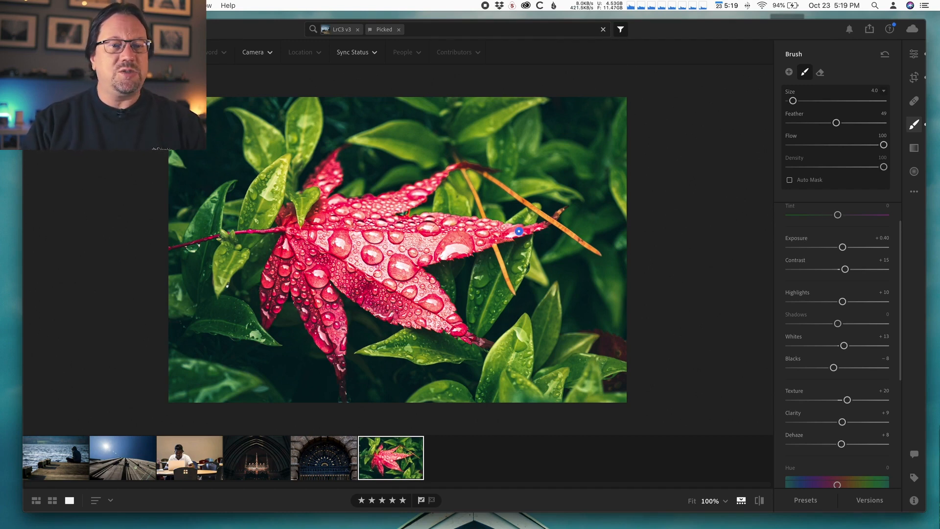
Turn on Colorize for the leaf adjustment, try green and purple tints, and settle on a muted orange-brown tint.
{"action": "left_click_drag", "start_coordinate": [898, 307], "coordinate": [898, 425]}
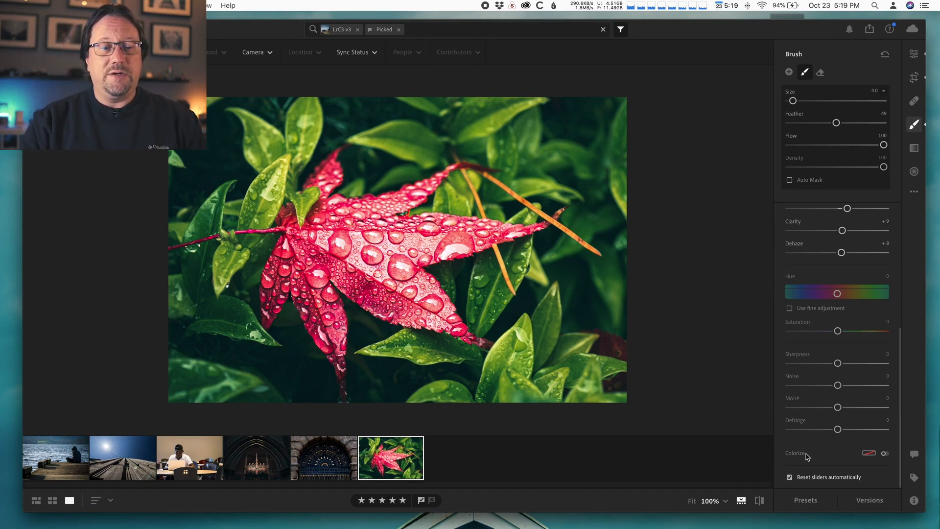
{"action": "left_click", "coordinate": [884, 454]}
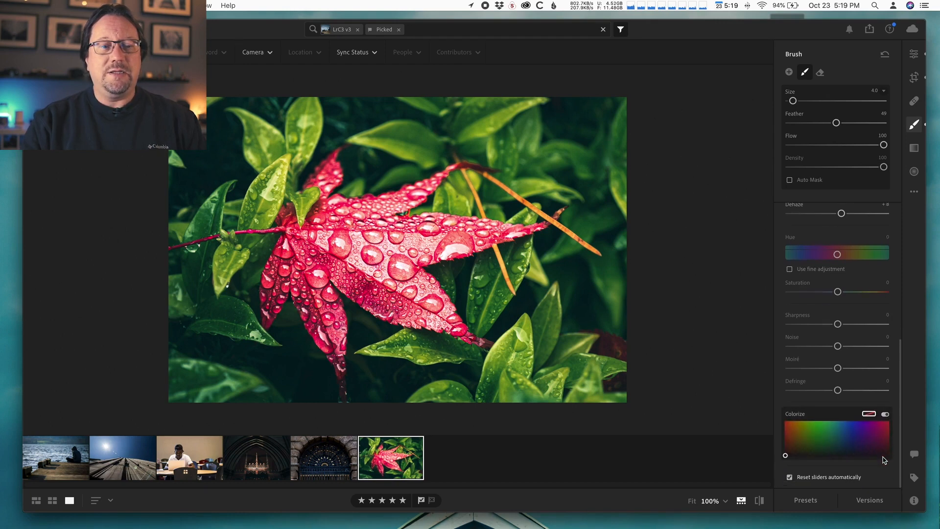
{"action": "left_click", "coordinate": [885, 415]}
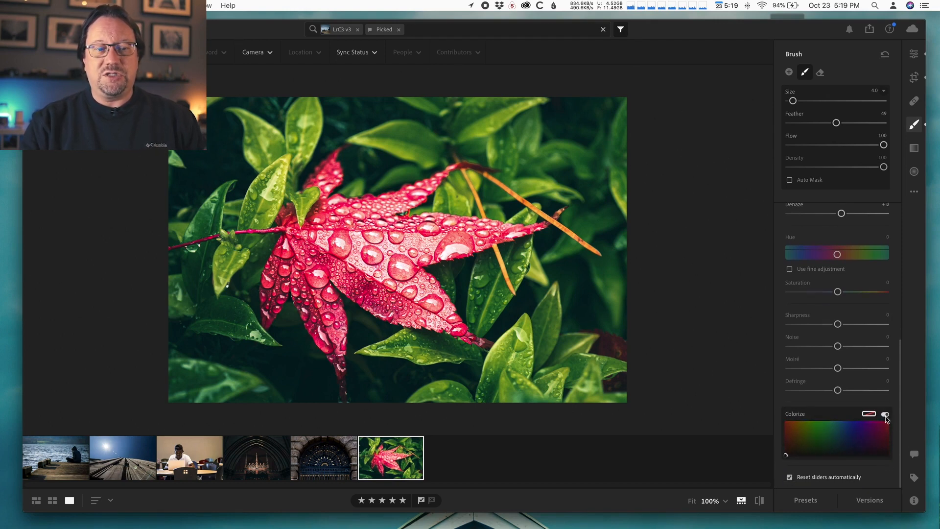
{"action": "mouse_move", "coordinate": [860, 439]}
{"action": "left_mouse_down"}
{"action": "mouse_move", "coordinate": [866, 413]}
{"action": "mouse_move", "coordinate": [810, 435]}
{"action": "left_mouse_up"}
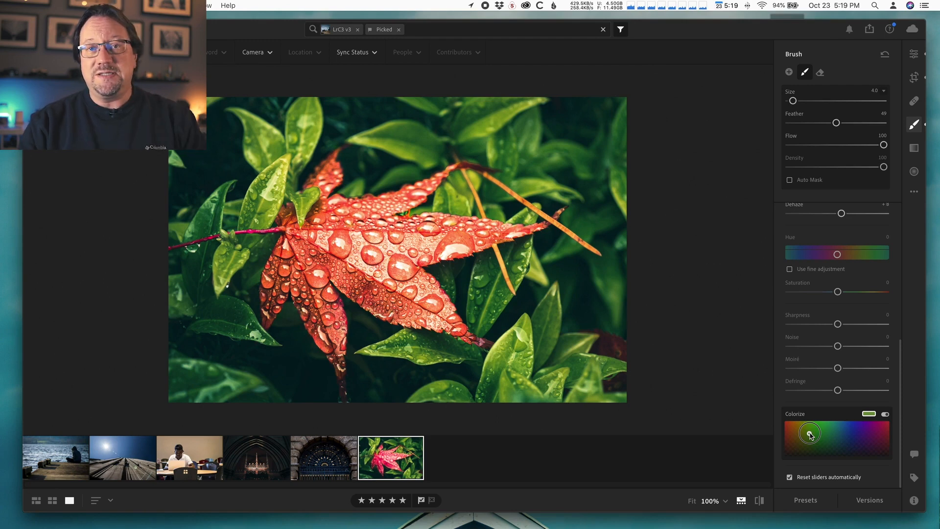
{"action": "mouse_move", "coordinate": [810, 434]}
{"action": "left_mouse_down"}
{"action": "mouse_move", "coordinate": [857, 432]}
{"action": "mouse_move", "coordinate": [856, 424]}
{"action": "left_mouse_up"}
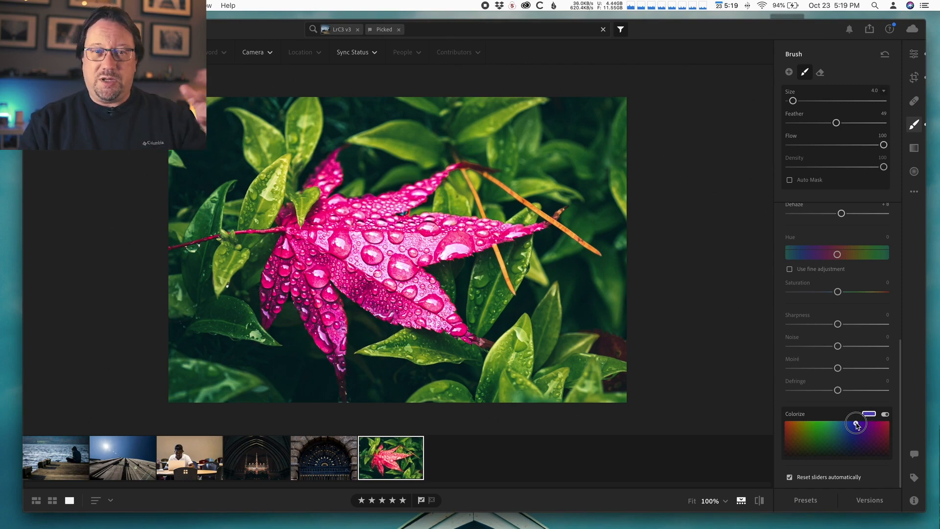
{"action": "left_click_drag", "start_coordinate": [855, 424], "coordinate": [817, 433]}
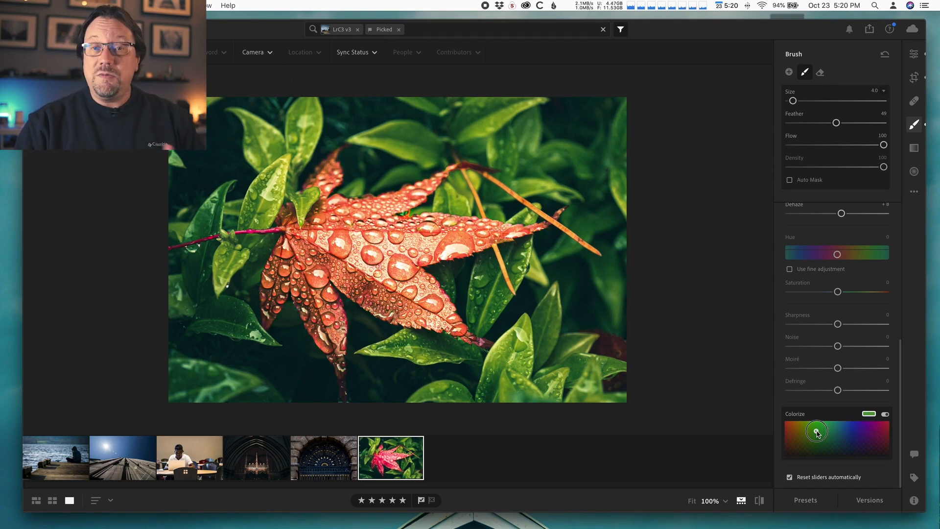
{"action": "left_click_drag", "start_coordinate": [816, 433], "coordinate": [811, 426]}
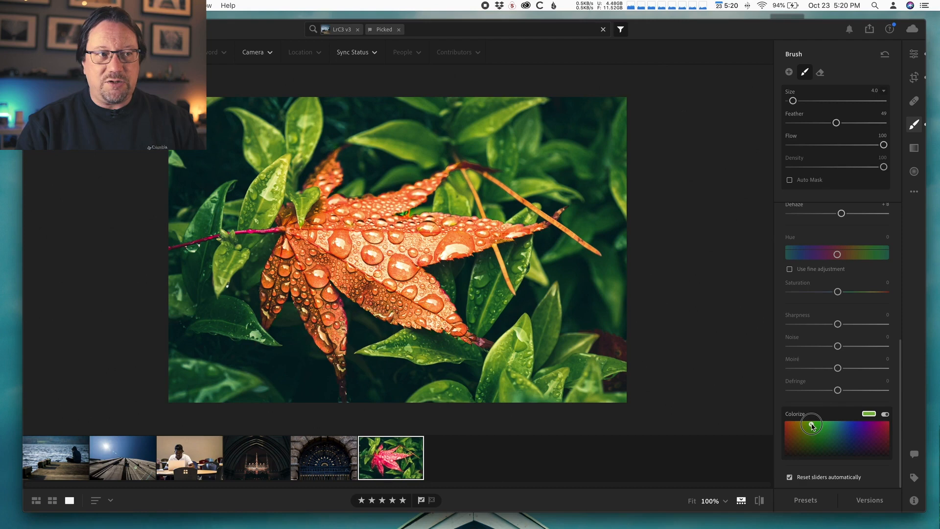
{"action": "mouse_move", "coordinate": [811, 425]}
{"action": "left_mouse_down"}
{"action": "mouse_move", "coordinate": [818, 433]}
{"action": "mouse_move", "coordinate": [876, 427]}
{"action": "mouse_move", "coordinate": [783, 432]}
{"action": "mouse_move", "coordinate": [793, 430]}
{"action": "mouse_move", "coordinate": [799, 451]}
{"action": "mouse_move", "coordinate": [804, 407]}
{"action": "mouse_move", "coordinate": [796, 446]}
{"action": "left_mouse_up"}
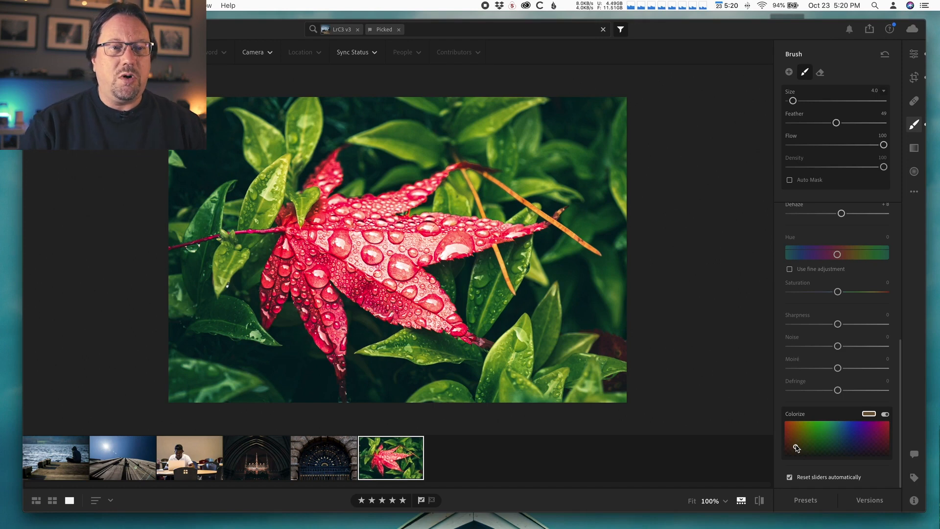
Compare the edited leaf photo with its original version several times, ending on the edited view.
{"action": "scroll", "coordinate": [834, 392], "scroll_direction": "up", "scroll_amount": 8}
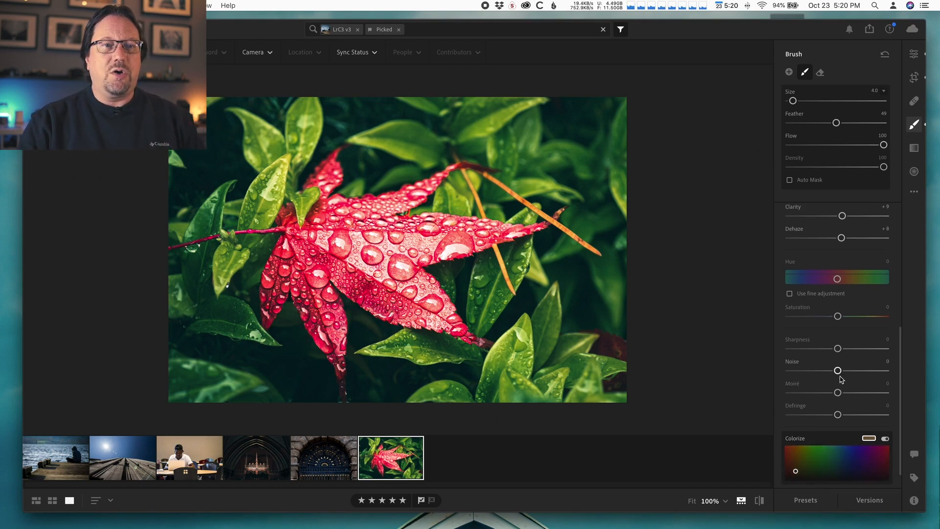
{"action": "left_click", "coordinate": [758, 502]}
{"action": "left_click", "coordinate": [759, 501]}
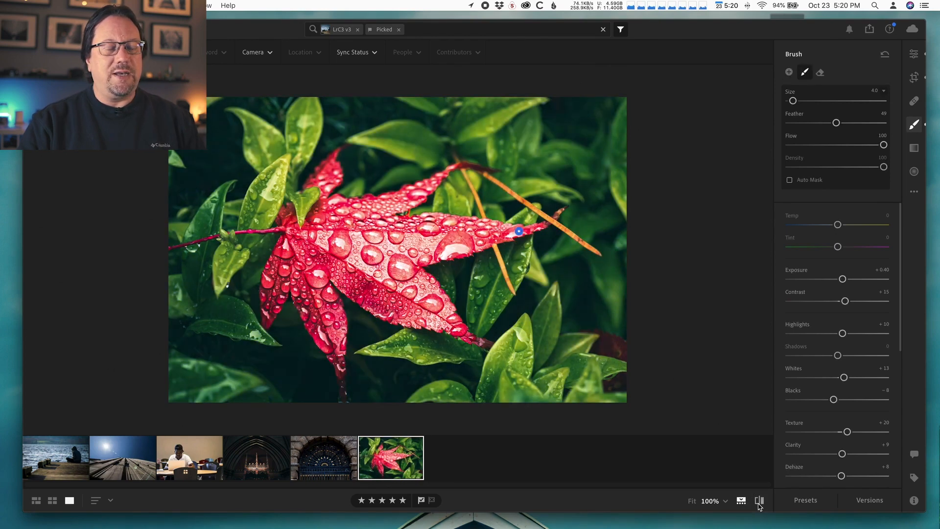
{"action": "left_click", "coordinate": [759, 501]}
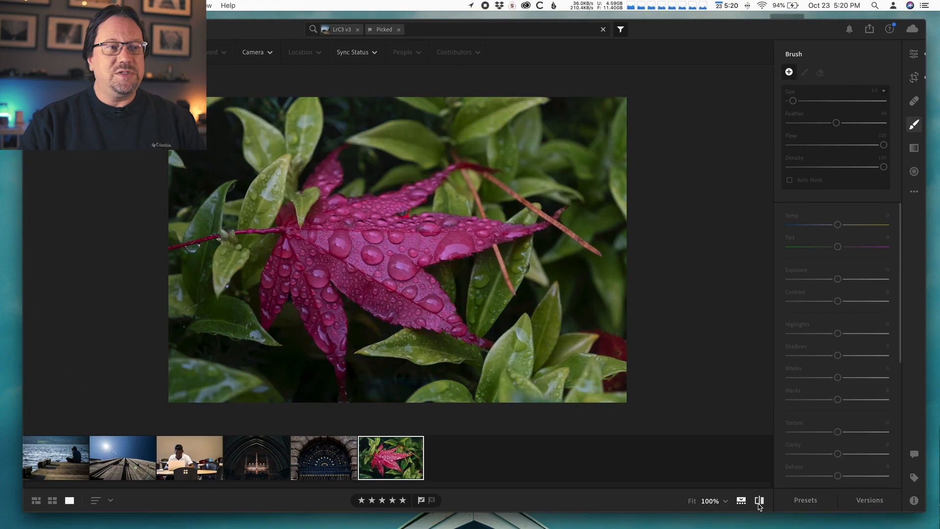
{"action": "left_click", "coordinate": [758, 501]}
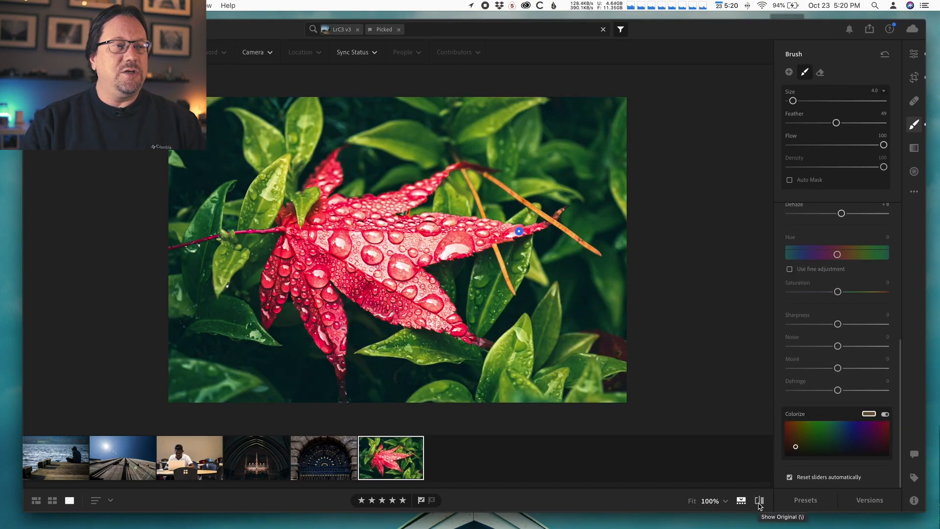
{"action": "left_click", "coordinate": [758, 501]}
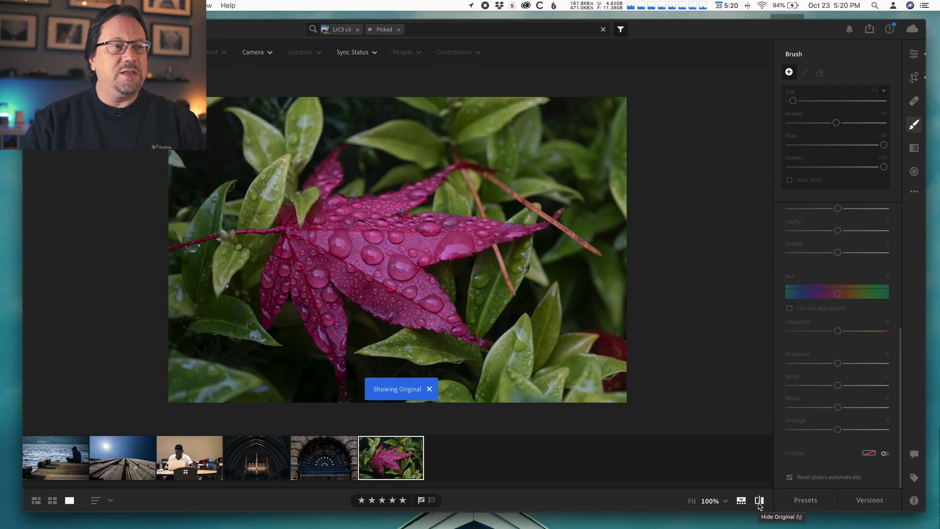
{"action": "left_click", "coordinate": [759, 502]}
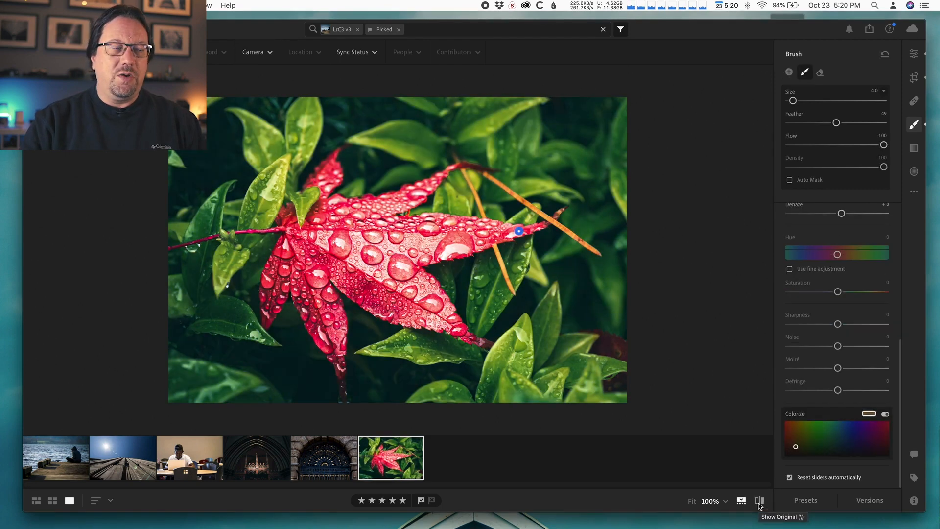